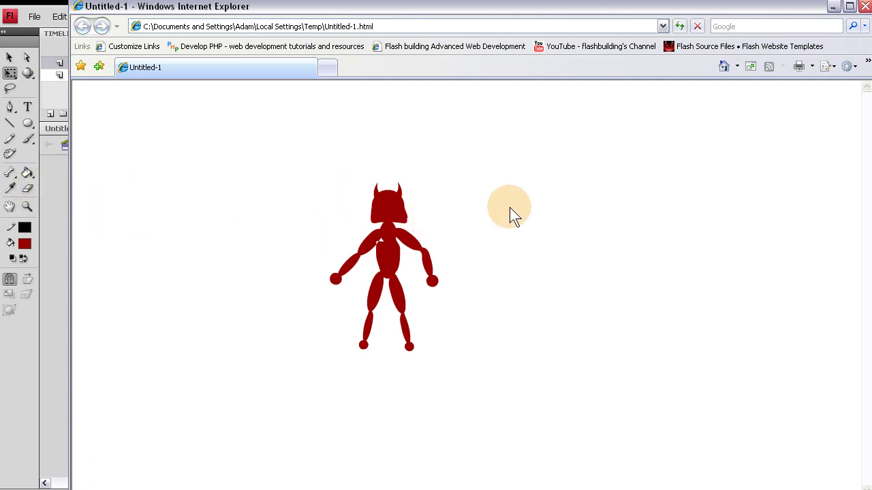
Close the browser preview of the red character and create a new Flash File (ActionScript 3.0).
{"action": "left_click", "coordinate": [680, 28]}
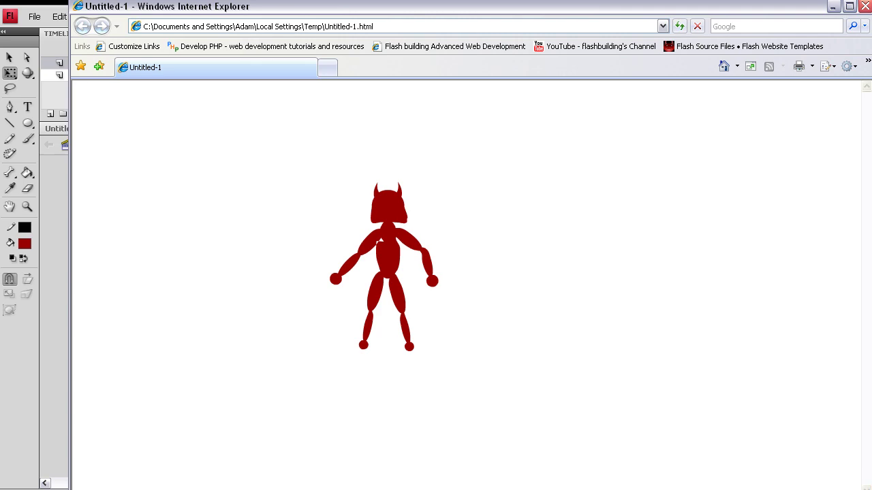
{"action": "key", "text": "alt+F4"}
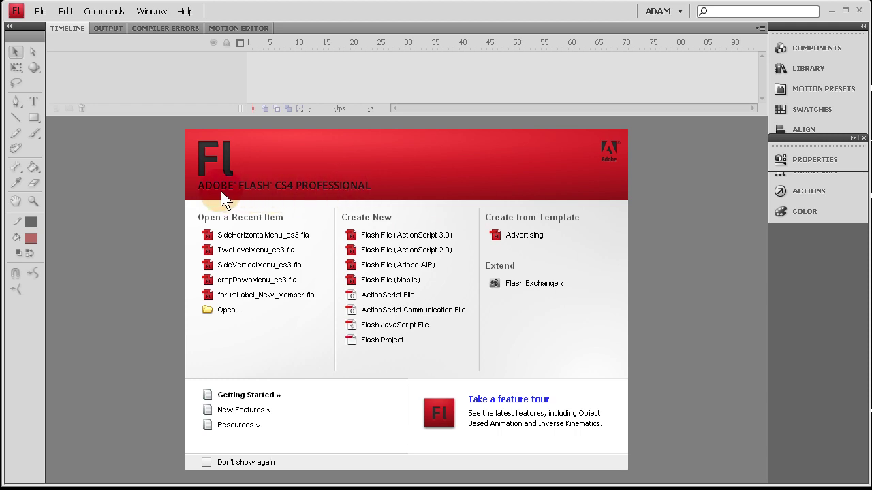
{"action": "left_click", "coordinate": [404, 238]}
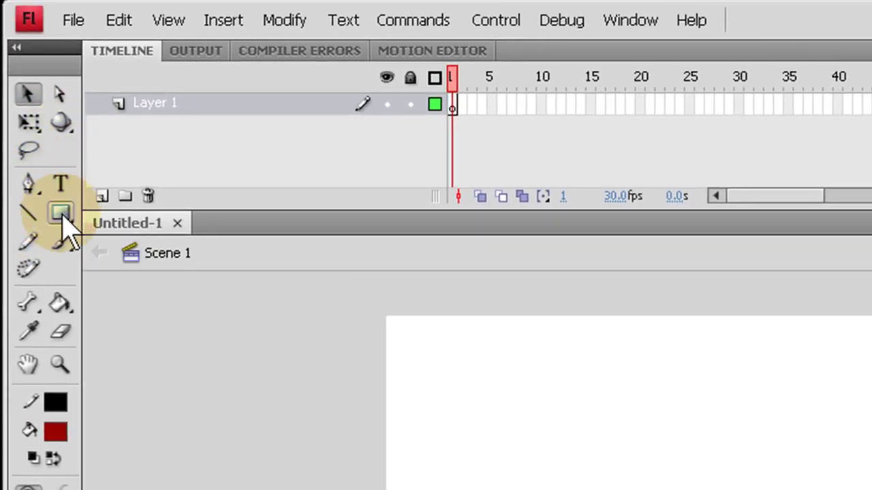
Activate the Oval tool and set its stroke colour to none, keeping the dark red fill.
{"action": "left_click", "coordinate": [62, 217]}
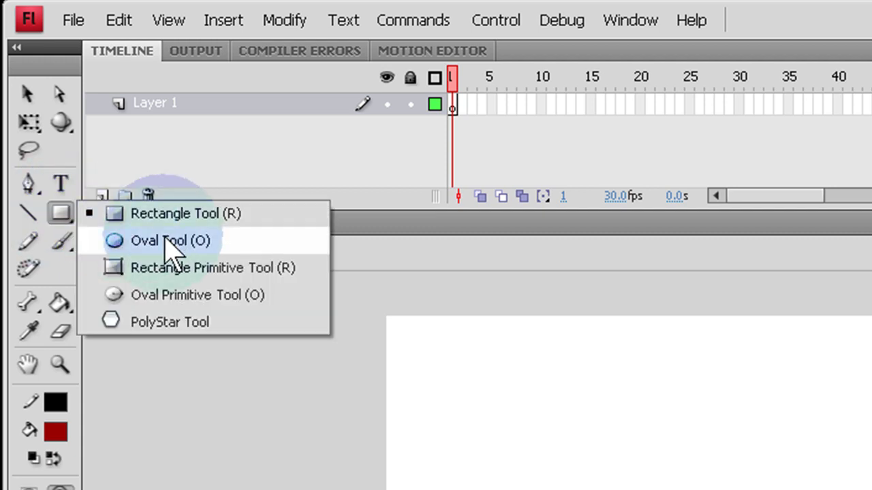
{"action": "left_click", "coordinate": [167, 241]}
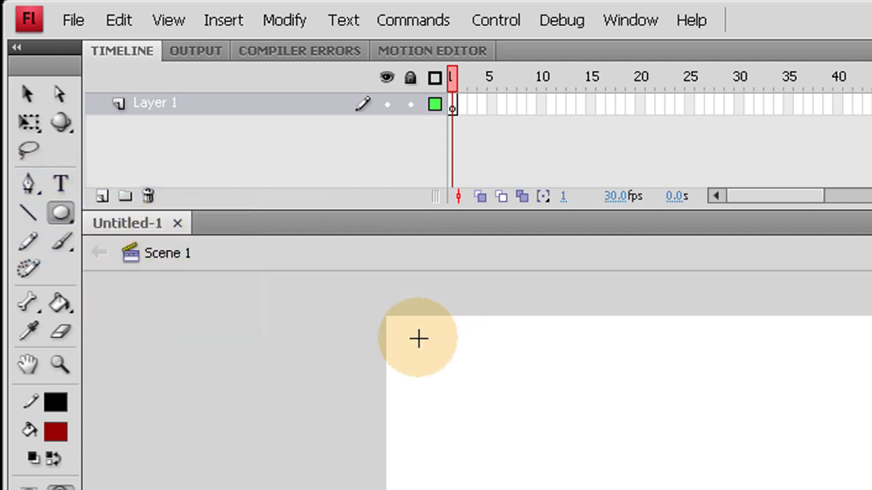
{"action": "left_click", "coordinate": [57, 405]}
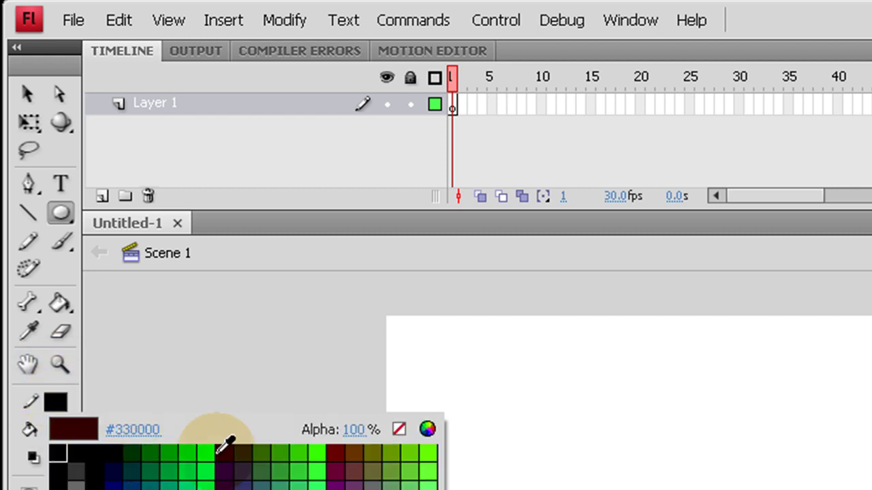
{"action": "left_click", "coordinate": [400, 430]}
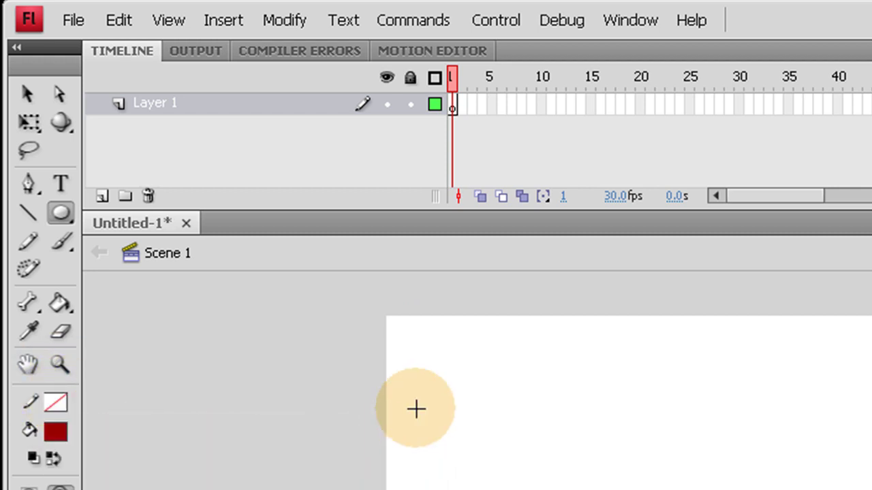
Draw separate ovals and circles for the head, torso, one two-part leg with foot, and one two-part arm with hand.
{"action": "left_click_drag", "start_coordinate": [428, 350], "coordinate": [492, 411]}
{"action": "mouse_move", "coordinate": [269, 150]}
{"action": "left_mouse_down"}
{"action": "mouse_move", "coordinate": [291, 146]}
{"action": "mouse_move", "coordinate": [297, 163]}
{"action": "mouse_move", "coordinate": [282, 150]}
{"action": "left_mouse_up"}
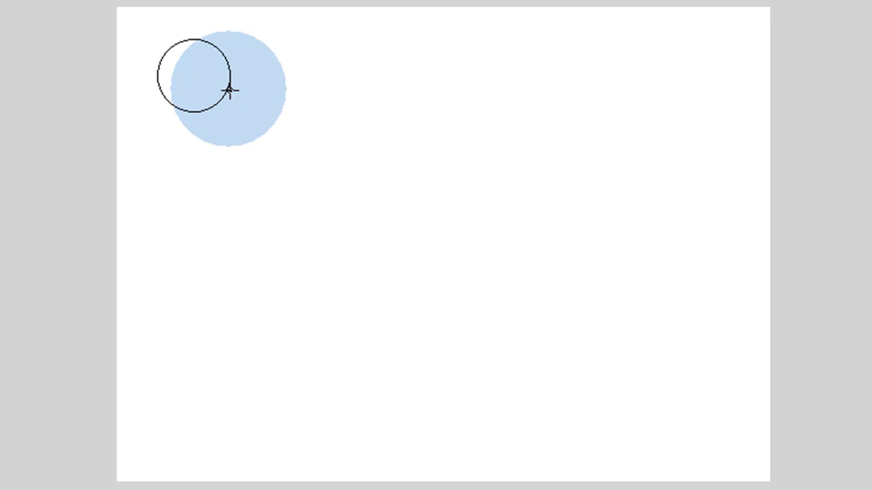
{"action": "left_click_drag", "start_coordinate": [230, 90], "coordinate": [230, 90]}
{"action": "left_click_drag", "start_coordinate": [206, 123], "coordinate": [259, 253]}
{"action": "left_click_drag", "start_coordinate": [251, 291], "coordinate": [336, 482]}
{"action": "left_click_drag", "start_coordinate": [316, 109], "coordinate": [403, 139]}
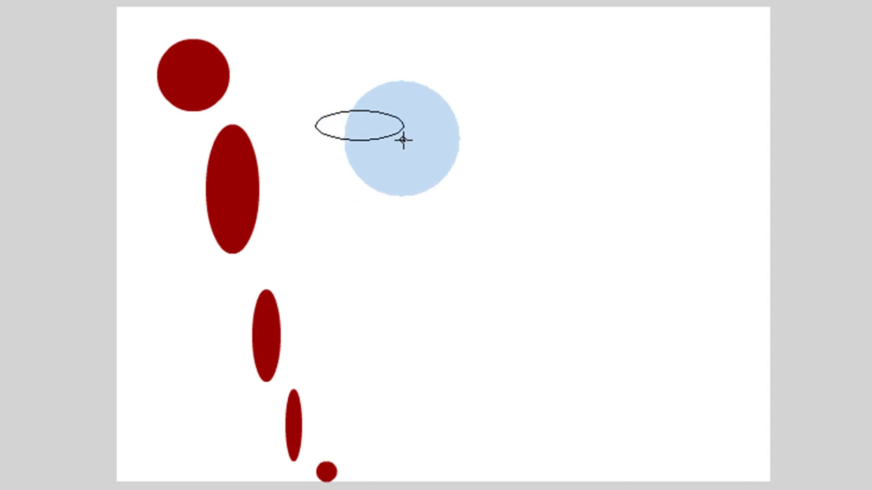
{"action": "left_click_drag", "start_coordinate": [395, 139], "coordinate": [522, 143]}
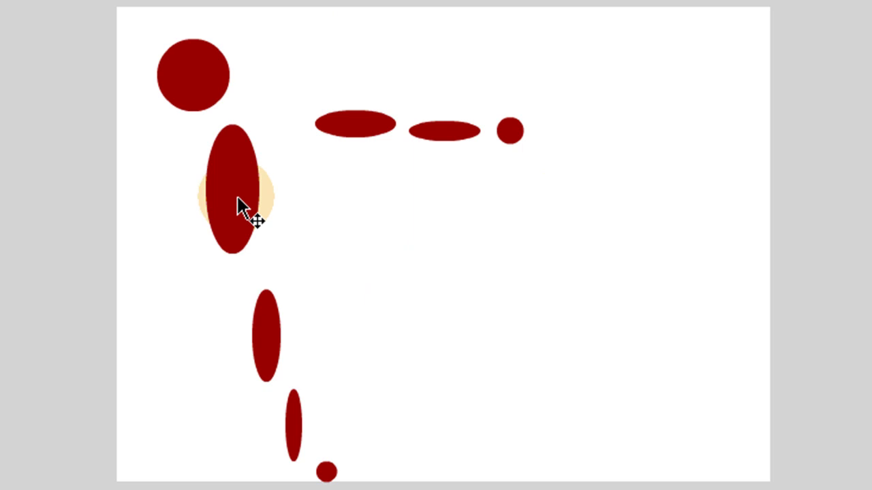
Move the head circle to the upper centre of the stage and shift all other body parts right so the torso sits beneath it.
{"action": "left_click", "coordinate": [206, 71]}
{"action": "left_click_drag", "start_coordinate": [191, 79], "coordinate": [440, 66]}
{"action": "left_click", "coordinate": [603, 146]}
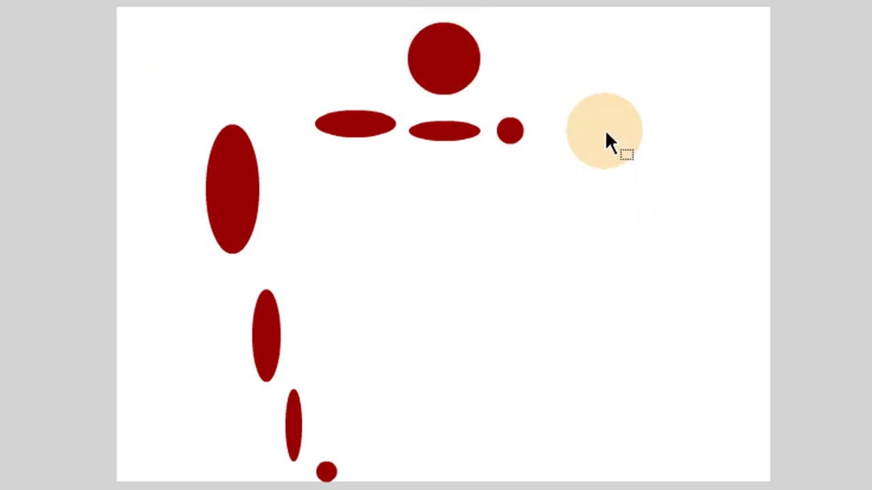
{"action": "left_click_drag", "start_coordinate": [614, 96], "coordinate": [0, 487]}
{"action": "left_click_drag", "start_coordinate": [224, 413], "coordinate": [843, 257]}
{"action": "left_click", "coordinate": [842, 257]}
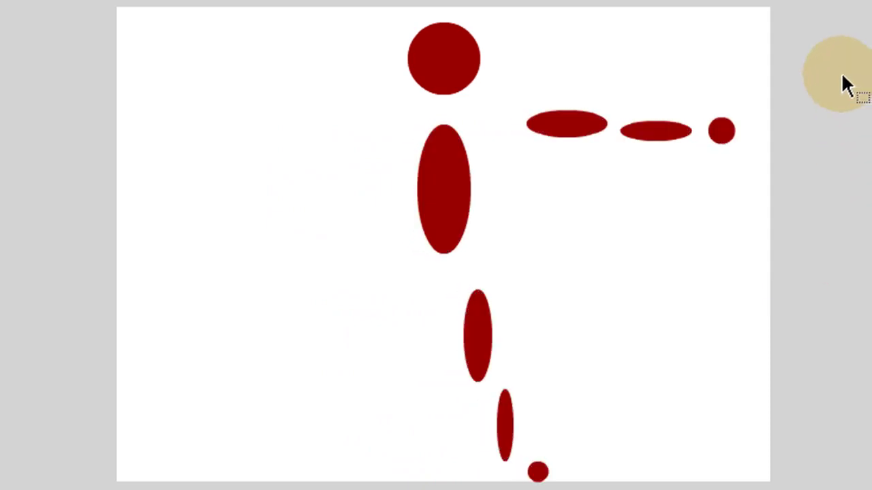
Nudge the three leg pieces slightly left and up until the thigh sits just below the torso.
{"action": "left_click_drag", "start_coordinate": [652, 265], "coordinate": [428, 489]}
{"action": "key", "text": "Left"}
{"action": "key", "text": "Left"}
{"action": "key", "text": "Left"}
{"action": "key", "text": "Left"}
{"action": "key", "text": "Left"}
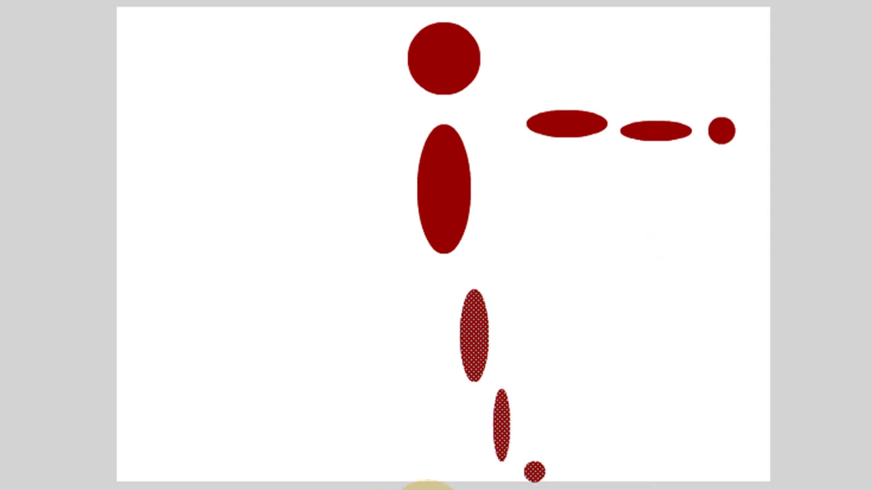
{"action": "key", "text": "Up"}
{"action": "key", "text": "Up"}
{"action": "key", "text": "Up"}
{"action": "key", "text": "Up"}
{"action": "key", "text": "Up"}
{"action": "key", "text": "Up"}
{"action": "key", "text": "Up"}
{"action": "key", "text": "Up"}
{"action": "key", "text": "Up"}
{"action": "key", "text": "Up"}
{"action": "key", "text": "Up"}
{"action": "key", "text": "Up"}
{"action": "key", "text": "Up"}
{"action": "key", "text": "Up"}
{"action": "key", "text": "Up"}
{"action": "key", "text": "Up"}
{"action": "key", "text": "Up"}
{"action": "key", "text": "Up"}
{"action": "key", "text": "Up"}
{"action": "key", "text": "Up"}
{"action": "left_click", "coordinate": [815, 143]}
Nudge the three arm pieces left and down until the upper arm meets the torso at shoulder height.
{"action": "left_click_drag", "start_coordinate": [827, 71], "coordinate": [522, 200]}
{"action": "key", "text": "Left"}
{"action": "key", "text": "Left"}
{"action": "key", "text": "Left"}
{"action": "key", "text": "Left"}
{"action": "key", "text": "Left"}
{"action": "key", "text": "Left"}
{"action": "key", "text": "Left"}
{"action": "key", "text": "Left"}
{"action": "key", "text": "Left"}
{"action": "key", "text": "Left"}
{"action": "key", "text": "Left"}
{"action": "key", "text": "Left"}
{"action": "key", "text": "Left"}
{"action": "key", "text": "Left"}
{"action": "key", "text": "Left"}
{"action": "key", "text": "Left"}
{"action": "key", "text": "Left"}
{"action": "key", "text": "Left"}
{"action": "key", "text": "Left"}
{"action": "key", "text": "Left"}
{"action": "key", "text": "Left"}
{"action": "key", "text": "Left"}
{"action": "key", "text": "Left"}
{"action": "key", "text": "Left"}
{"action": "key", "text": "Left"}
{"action": "key", "text": "Left"}
{"action": "key", "text": "Left"}
{"action": "key", "text": "Left"}
{"action": "key", "text": "Left"}
{"action": "key", "text": "Left"}
{"action": "key", "text": "Left"}
{"action": "key", "text": "Left"}
{"action": "key", "text": "Left"}
{"action": "key", "text": "Left"}
{"action": "key", "text": "Left"}
{"action": "key", "text": "Left"}
{"action": "key", "text": "Left"}
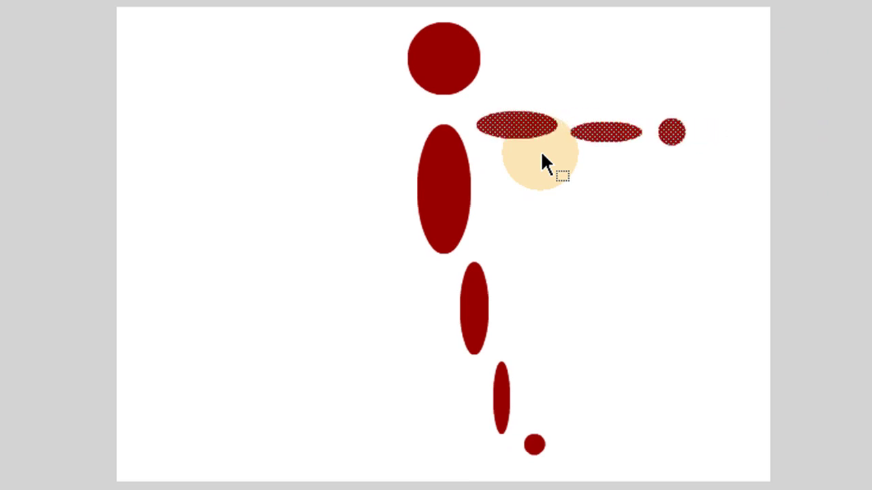
{"action": "key", "text": "Down"}
{"action": "key", "text": "Down"}
{"action": "key", "text": "Down"}
{"action": "key", "text": "Down"}
{"action": "key", "text": "Down"}
{"action": "key", "text": "Down"}
{"action": "key", "text": "Down"}
{"action": "key", "text": "Down"}
{"action": "key", "text": "Down"}
{"action": "key", "text": "Down"}
{"action": "key", "text": "Down"}
{"action": "key", "text": "Down"}
{"action": "key", "text": "Down"}
{"action": "key", "text": "Down"}
{"action": "key", "text": "Down"}
{"action": "key", "text": "Down"}
{"action": "key", "text": "Down"}
{"action": "key", "text": "Down"}
{"action": "key", "text": "Down"}
{"action": "key", "text": "Down"}
{"action": "key", "text": "Down"}
{"action": "key", "text": "Down"}
{"action": "key", "text": "Down"}
{"action": "key", "text": "Down"}
{"action": "key", "text": "Down"}
{"action": "key", "text": "Down"}
{"action": "key", "text": "Down"}
{"action": "key", "text": "Down"}
{"action": "key", "text": "Down"}
{"action": "key", "text": "Left"}
{"action": "key", "text": "Left"}
{"action": "key", "text": "Left"}
{"action": "key", "text": "Left"}
{"action": "key", "text": "Left"}
{"action": "key", "text": "Left"}
{"action": "key", "text": "Left"}
{"action": "key", "text": "Left"}
{"action": "key", "text": "Left"}
{"action": "left_click", "coordinate": [618, 232]}
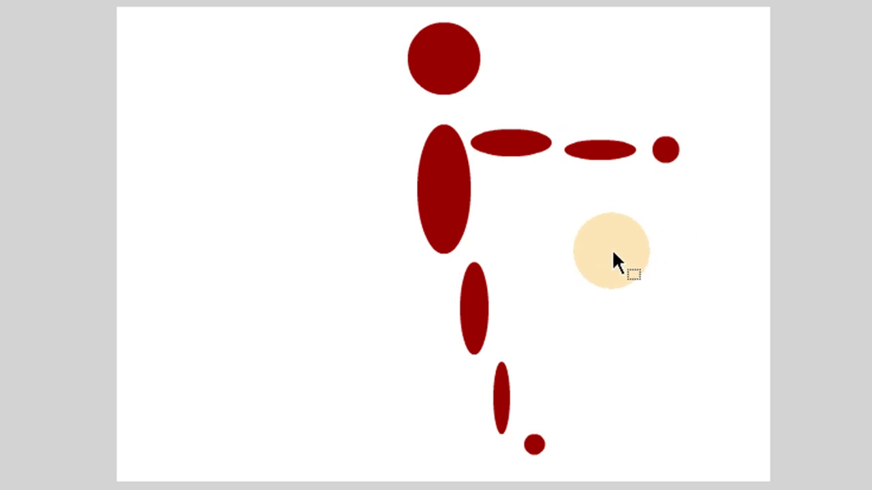
Move the torso aside to the left, then duplicate the arm and leg pieces and flip them horizontally for the opposite side.
{"action": "left_click_drag", "start_coordinate": [463, 214], "coordinate": [354, 216]}
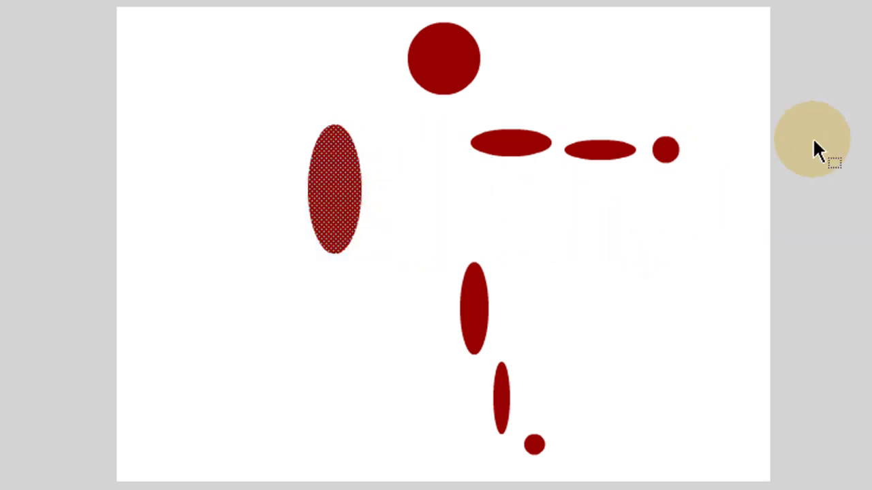
{"action": "left_click_drag", "start_coordinate": [743, 126], "coordinate": [433, 476]}
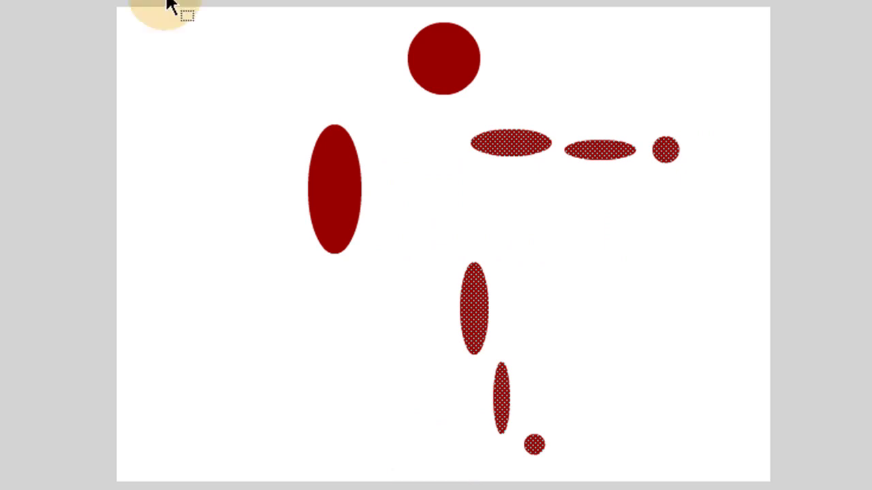
{"action": "left_click", "coordinate": [27, 1]}
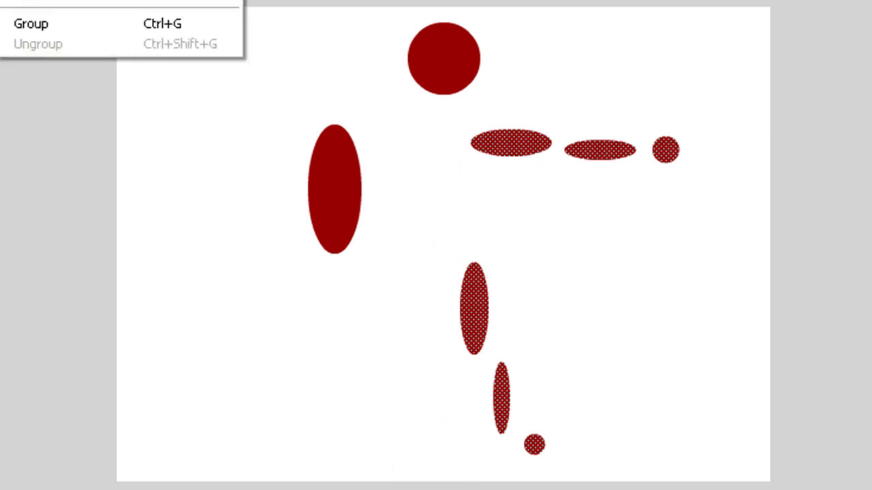
{"action": "mouse_move", "coordinate": [204, 2]}
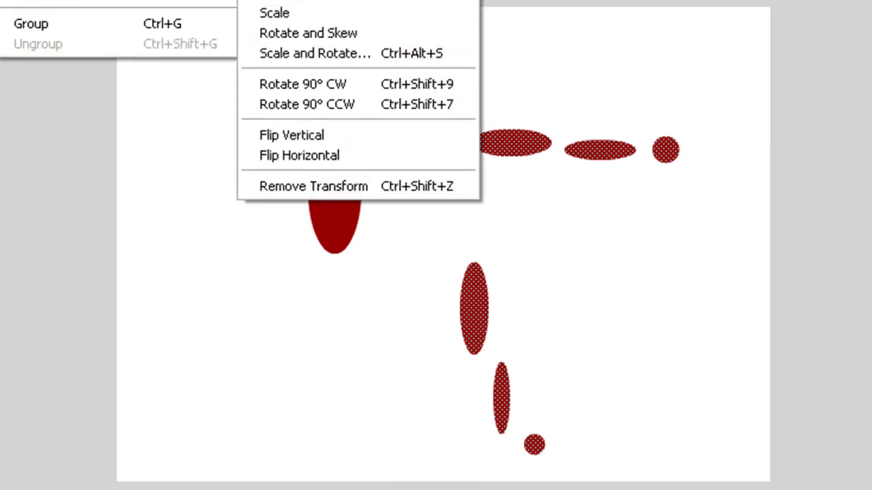
{"action": "left_click", "coordinate": [299, 156]}
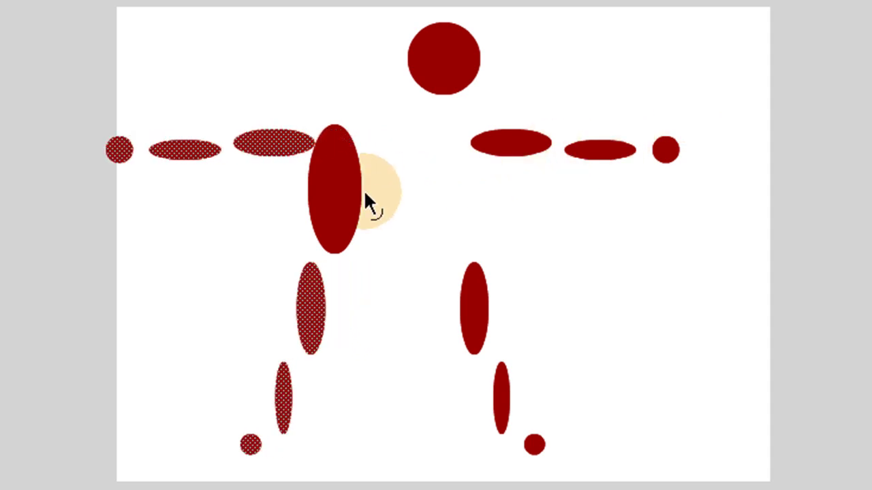
Centre the torso between the two sets of limbs and place the head circle directly on top of it.
{"action": "left_click_drag", "start_coordinate": [337, 189], "coordinate": [393, 189]}
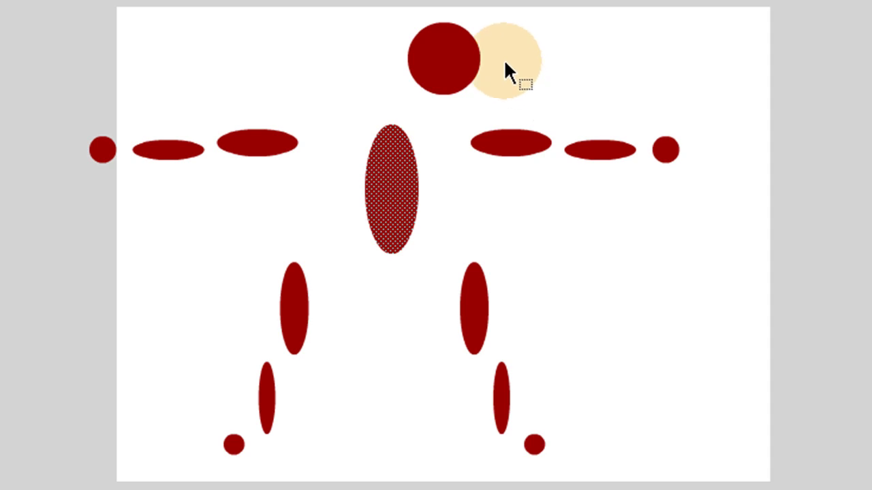
{"action": "left_click_drag", "start_coordinate": [464, 66], "coordinate": [412, 100]}
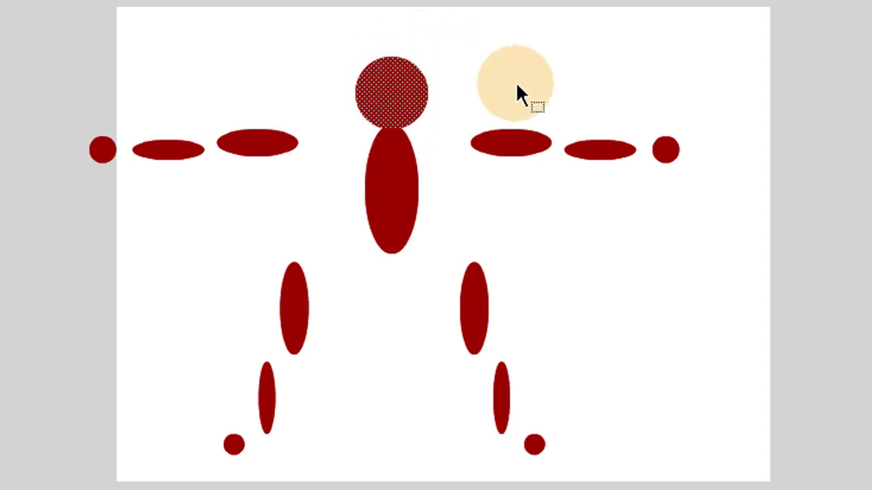
{"action": "left_click", "coordinate": [517, 86]}
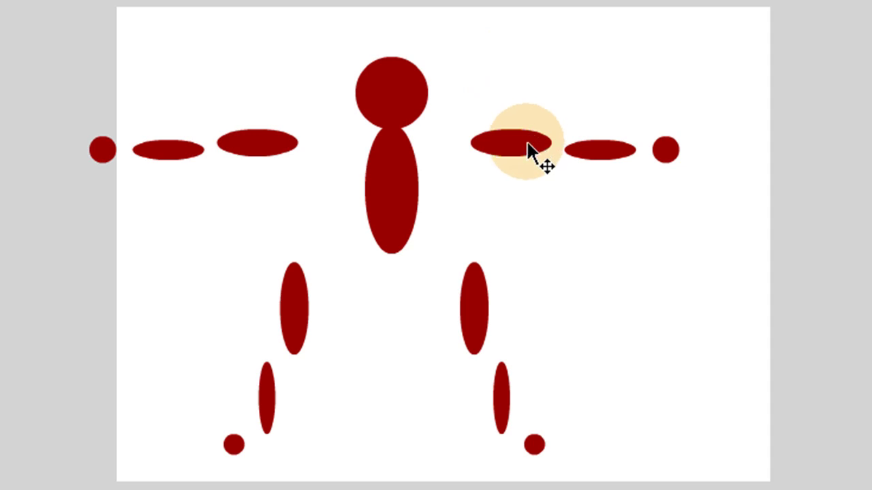
Join the upper arms, forearms and hands end to end on both sides of the torso.
{"action": "left_click_drag", "start_coordinate": [529, 145], "coordinate": [457, 146]}
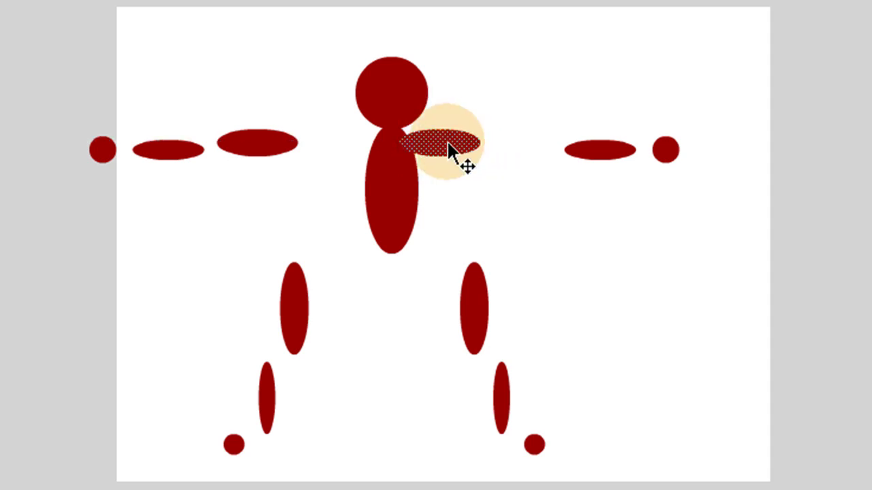
{"action": "left_click_drag", "start_coordinate": [255, 146], "coordinate": [341, 145]}
{"action": "left_click_drag", "start_coordinate": [590, 148], "coordinate": [508, 140]}
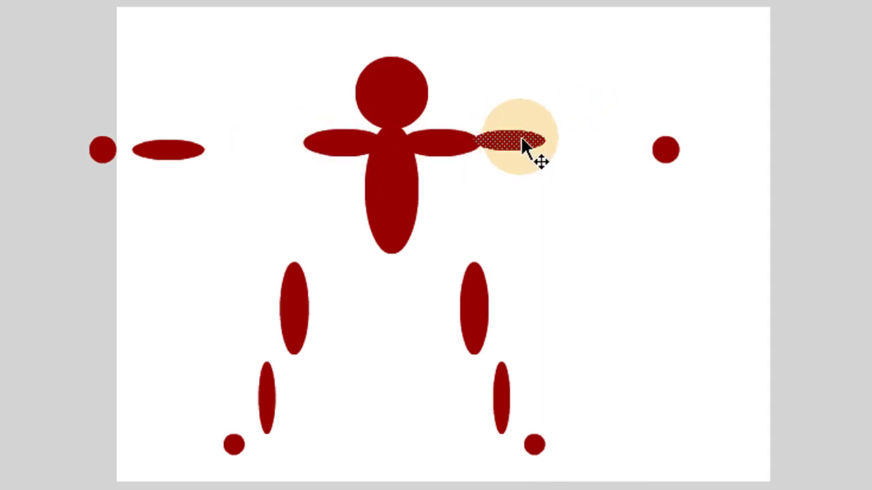
{"action": "left_click_drag", "start_coordinate": [667, 145], "coordinate": [560, 137]}
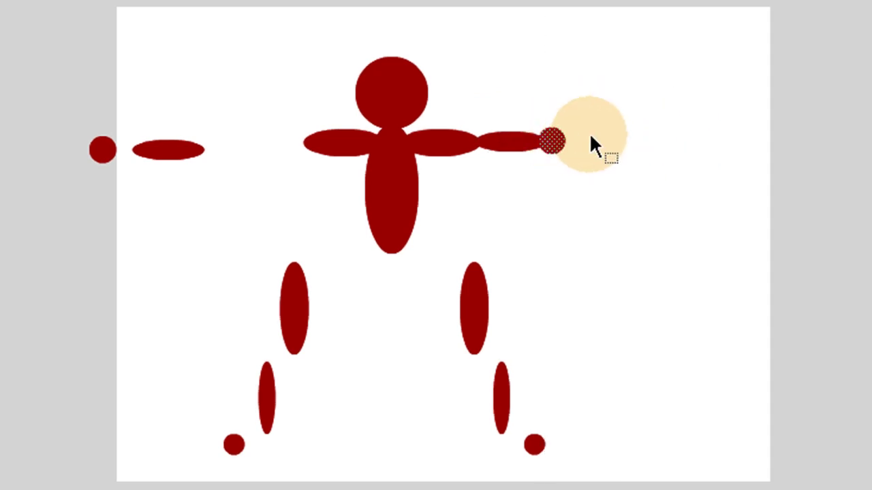
{"action": "left_click_drag", "start_coordinate": [181, 151], "coordinate": [284, 145]}
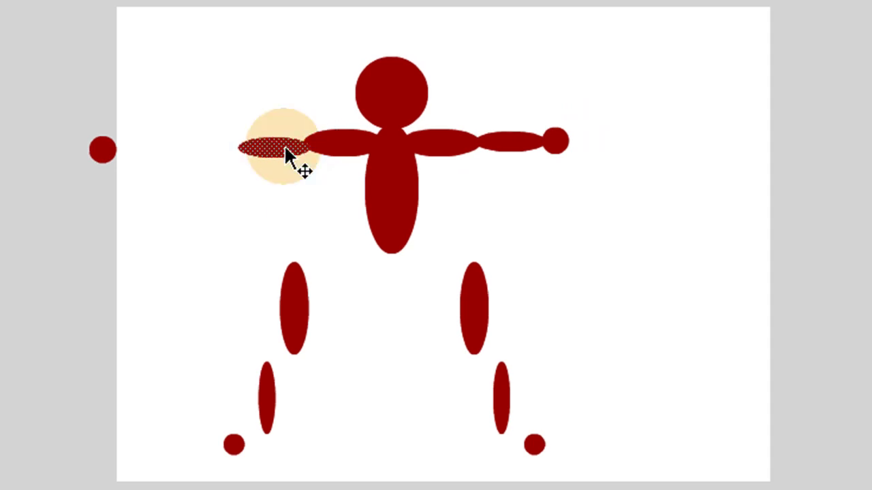
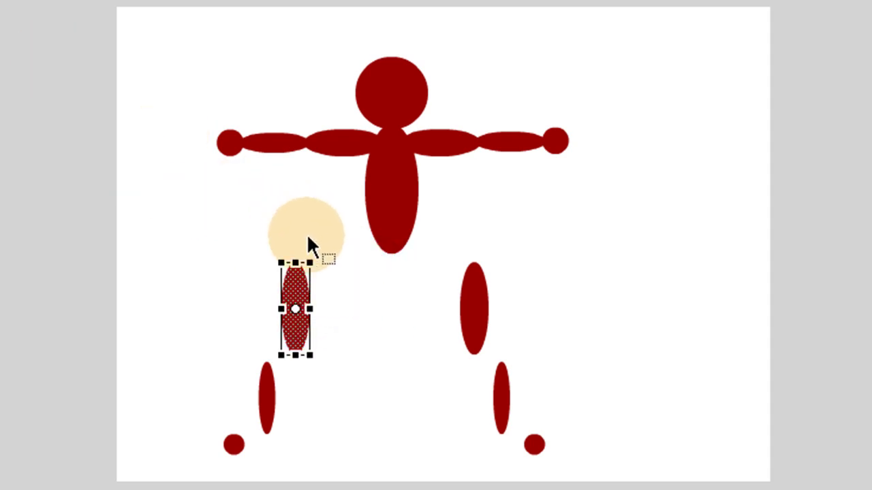
Rotate both thigh ovals so that their upper ends tilt inward toward the torso.
{"action": "left_click_drag", "start_coordinate": [323, 243], "coordinate": [338, 242]}
{"action": "left_click", "coordinate": [483, 280]}
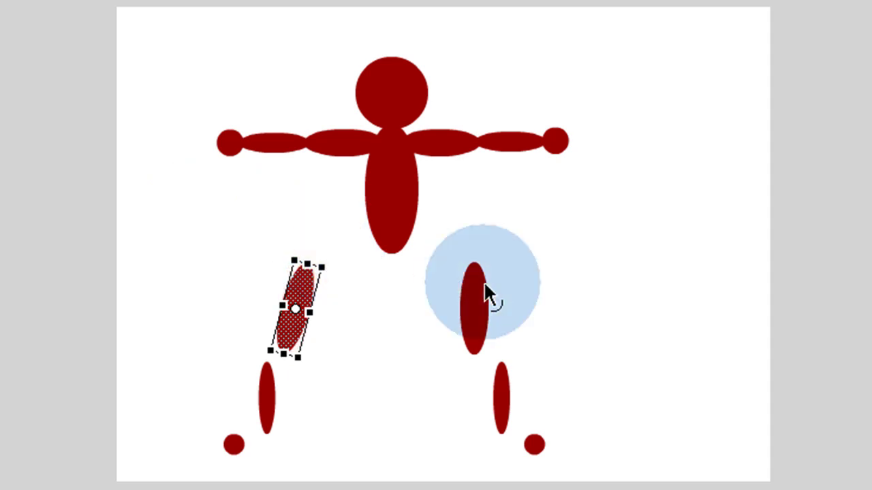
{"action": "left_click_drag", "start_coordinate": [450, 244], "coordinate": [439, 249]}
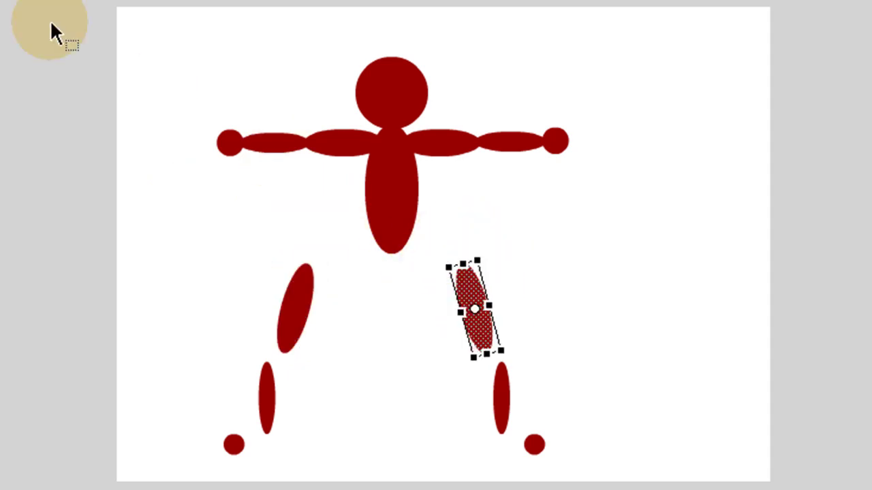
{"action": "left_click", "coordinate": [3, 185]}
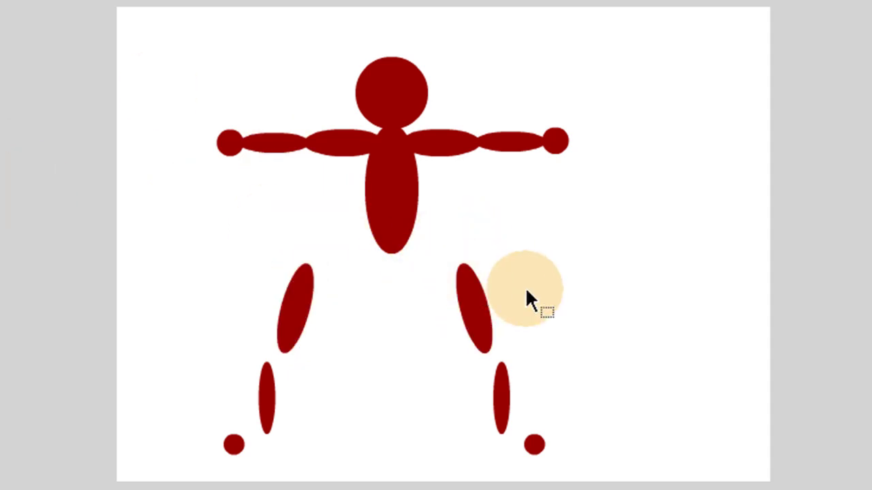
Attach both tilted thigh ovals to the lower end of the torso.
{"action": "left_click_drag", "start_coordinate": [487, 349], "coordinate": [412, 266]}
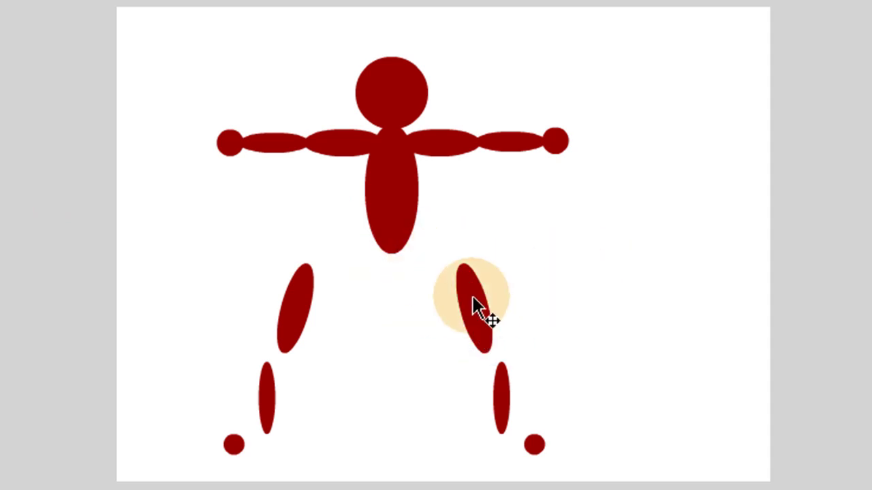
{"action": "left_click_drag", "start_coordinate": [477, 306], "coordinate": [415, 271]}
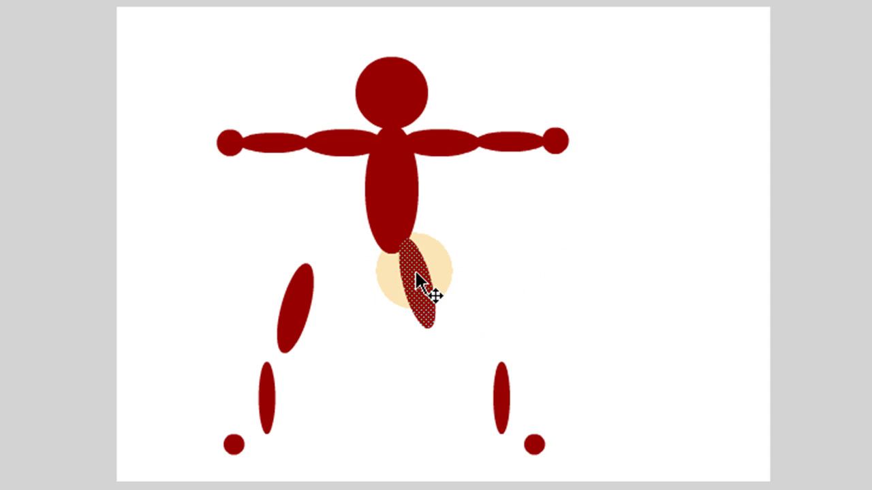
{"action": "left_click", "coordinate": [554, 276]}
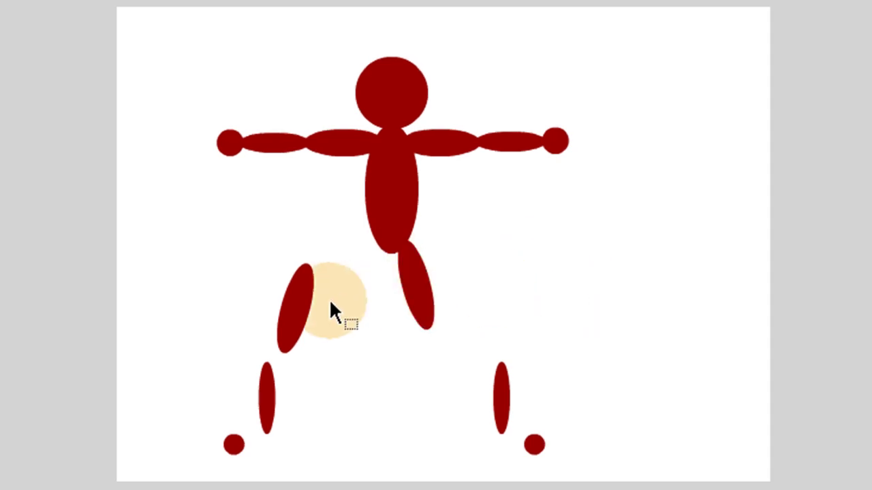
{"action": "left_click_drag", "start_coordinate": [295, 306], "coordinate": [368, 278]}
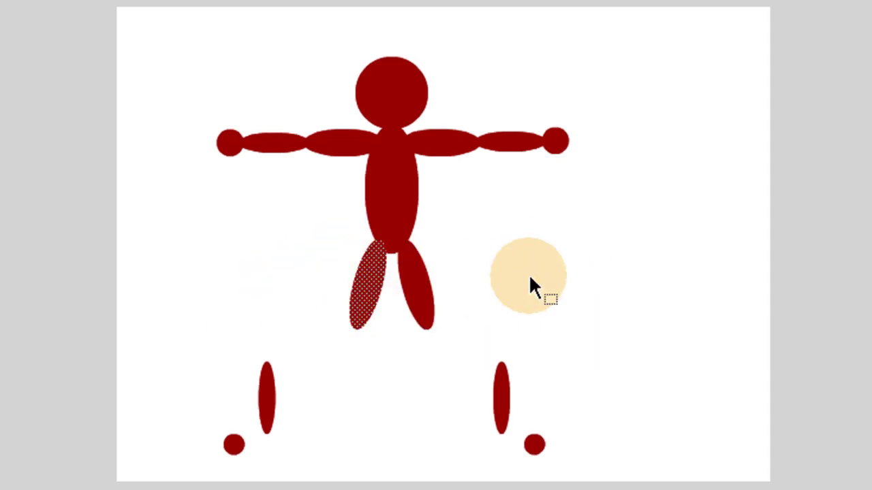
Attach the two narrow shin ovals upright to the lower ends of the thighs, one under each leg.
{"action": "left_click", "coordinate": [529, 274]}
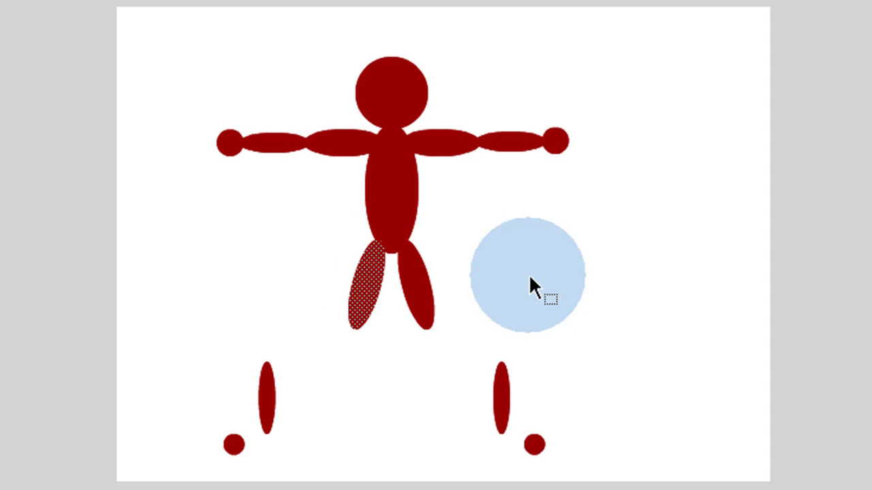
{"action": "left_click", "coordinate": [500, 412]}
{"action": "left_click_drag", "start_coordinate": [501, 412], "coordinate": [427, 371]}
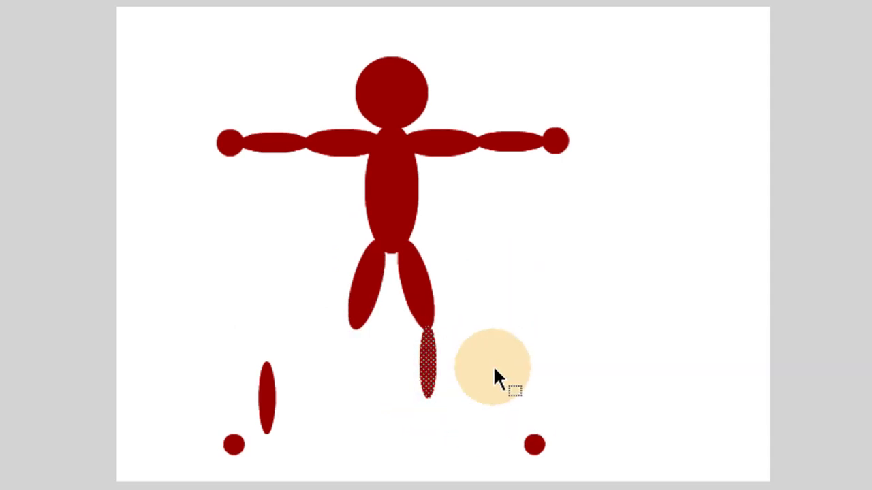
{"action": "left_click", "coordinate": [494, 365]}
{"action": "left_click", "coordinate": [267, 399]}
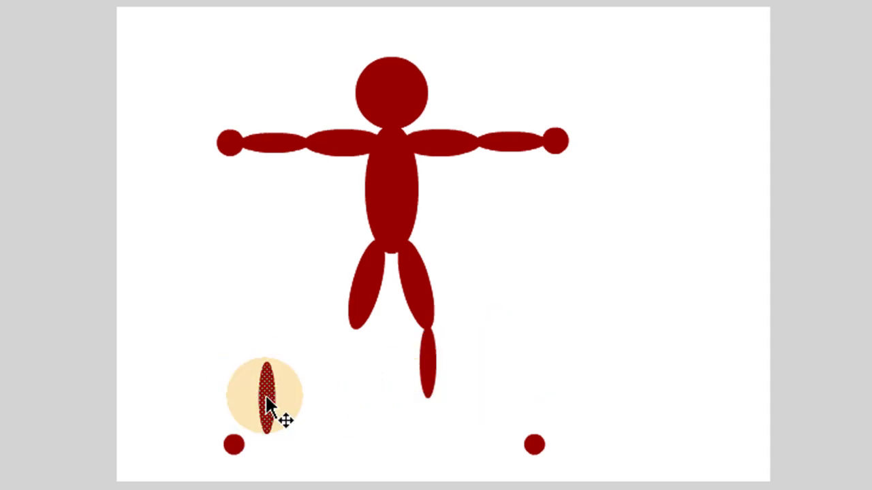
{"action": "left_click_drag", "start_coordinate": [266, 399], "coordinate": [365, 363]}
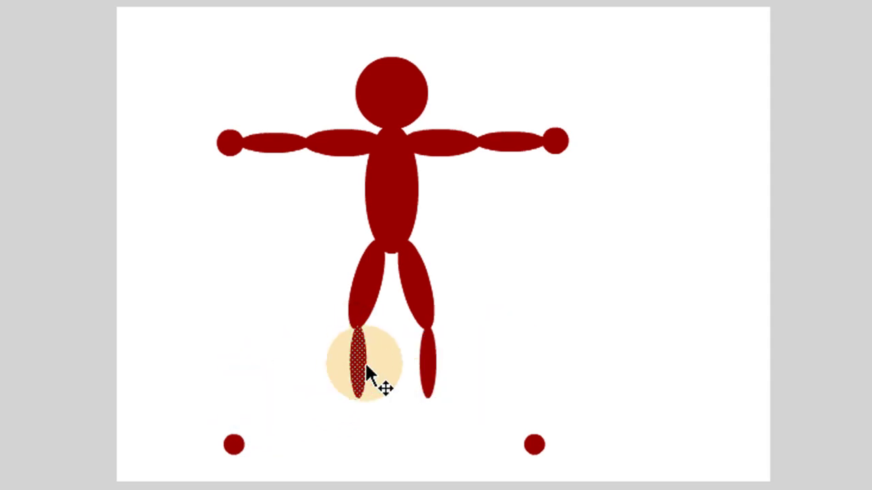
{"action": "left_click", "coordinate": [576, 359]}
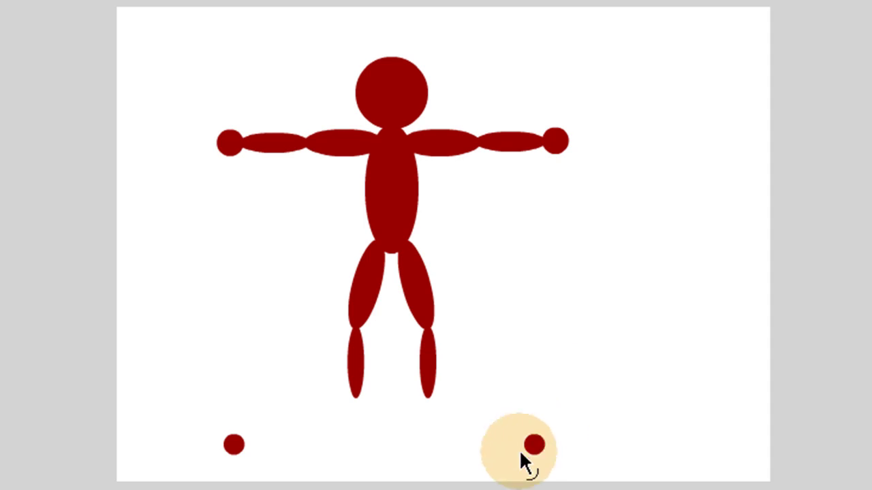
Place the two small foot circles at the lower ends of the shins.
{"action": "left_click_drag", "start_coordinate": [535, 446], "coordinate": [429, 408]}
{"action": "left_click", "coordinate": [457, 419]}
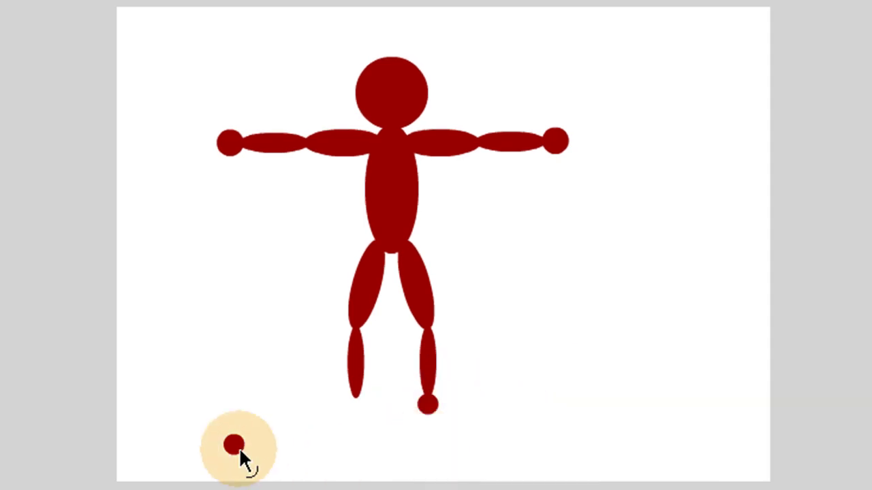
{"action": "mouse_move", "coordinate": [236, 443]}
{"action": "left_mouse_down"}
{"action": "mouse_move", "coordinate": [333, 426]}
{"action": "mouse_move", "coordinate": [359, 401]}
{"action": "left_mouse_up"}
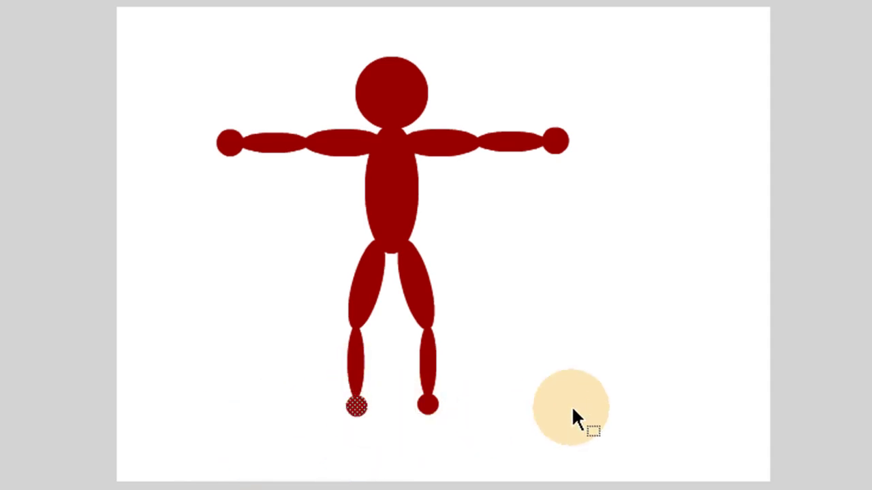
{"action": "left_click", "coordinate": [572, 406]}
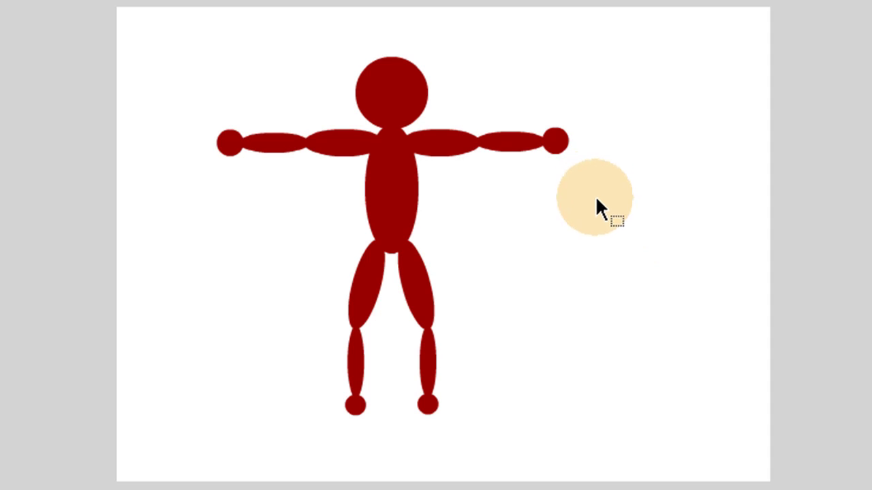
Draw the first curved edge of a horn with the Pen tool in the empty area beside the head.
{"action": "left_click", "coordinate": [389, 84]}
{"action": "left_click", "coordinate": [300, 75]}
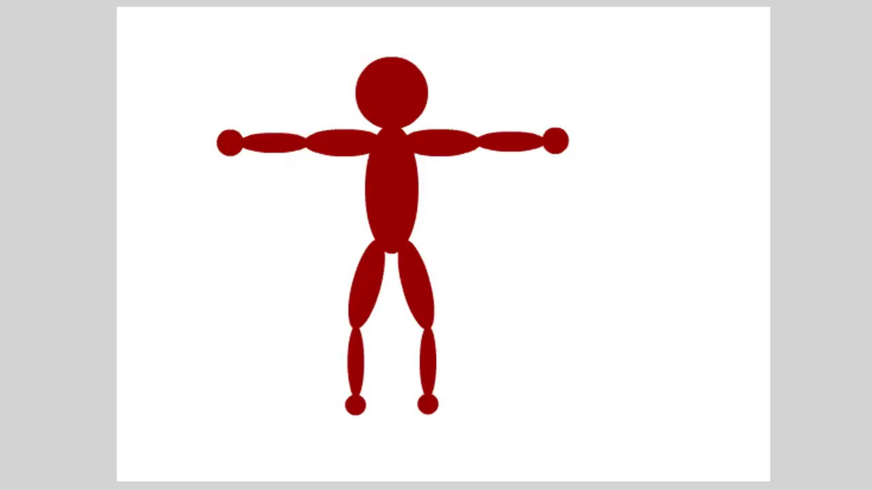
{"action": "left_click", "coordinate": [502, 29]}
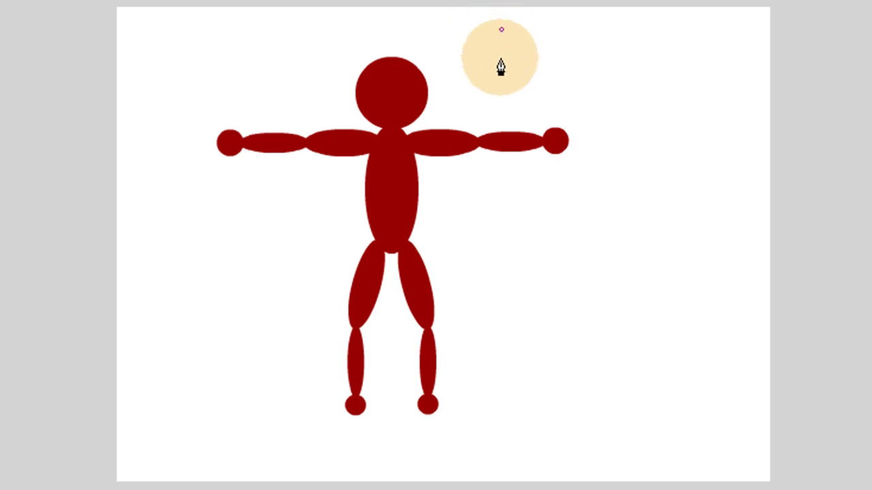
{"action": "left_click_drag", "start_coordinate": [489, 77], "coordinate": [471, 92]}
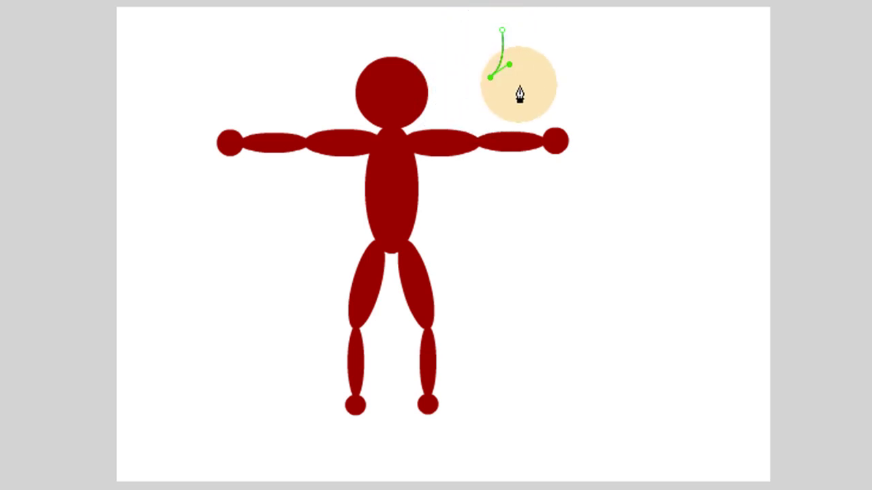
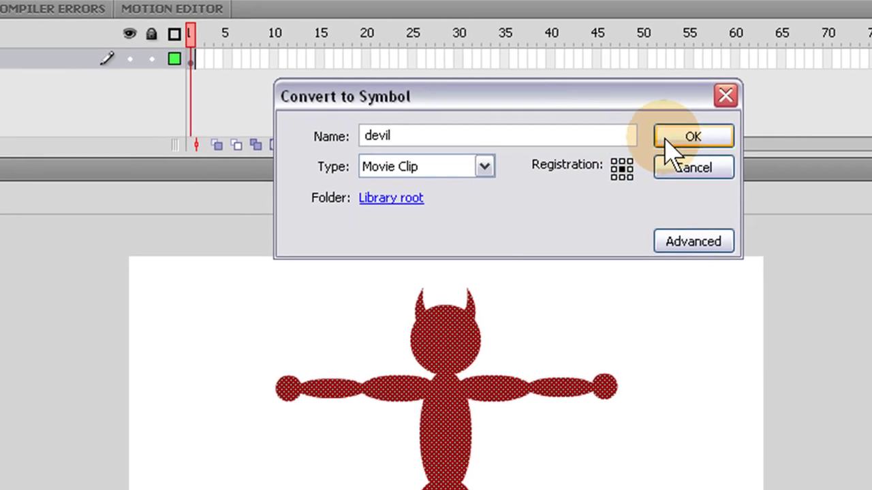
Convert the whole horned figure to a Movie Clip symbol named devil with centre registration.
{"action": "left_click", "coordinate": [640, 152]}
{"action": "left_click_drag", "start_coordinate": [664, 310], "coordinate": [602, 306]}
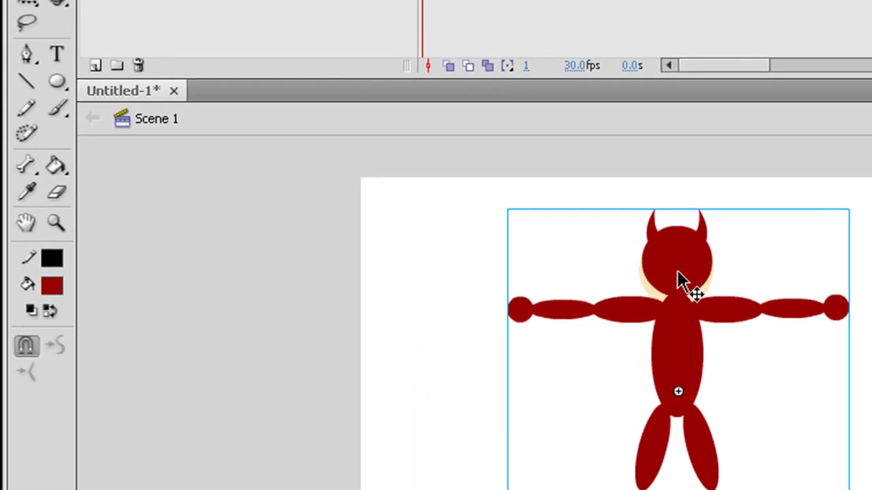
Try entering the devil movie clip for editing and returning to Scene 1, twice in a row.
{"action": "double_click", "coordinate": [680, 281]}
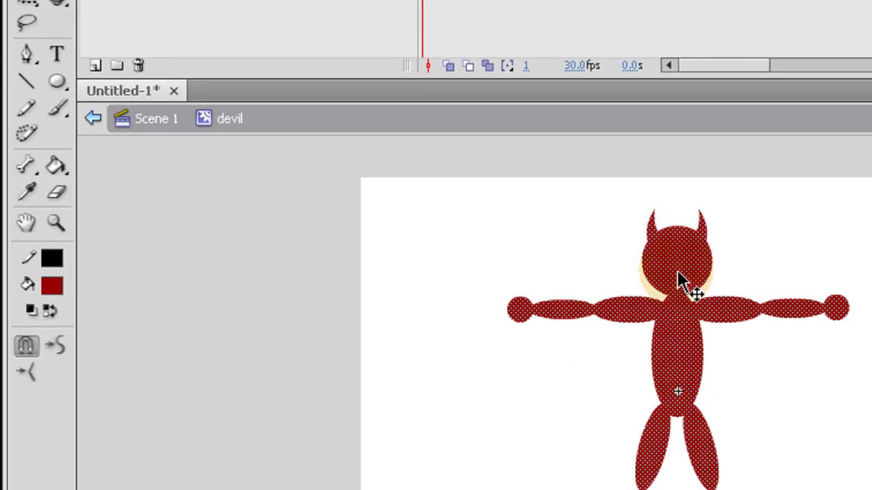
{"action": "mouse_move", "coordinate": [677, 273]}
{"action": "left_mouse_down"}
{"action": "mouse_move", "coordinate": [736, 238]}
{"action": "mouse_move", "coordinate": [701, 248]}
{"action": "mouse_move", "coordinate": [779, 220]}
{"action": "mouse_move", "coordinate": [691, 249]}
{"action": "mouse_move", "coordinate": [677, 289]}
{"action": "mouse_move", "coordinate": [539, 286]}
{"action": "mouse_move", "coordinate": [663, 290]}
{"action": "left_mouse_up"}
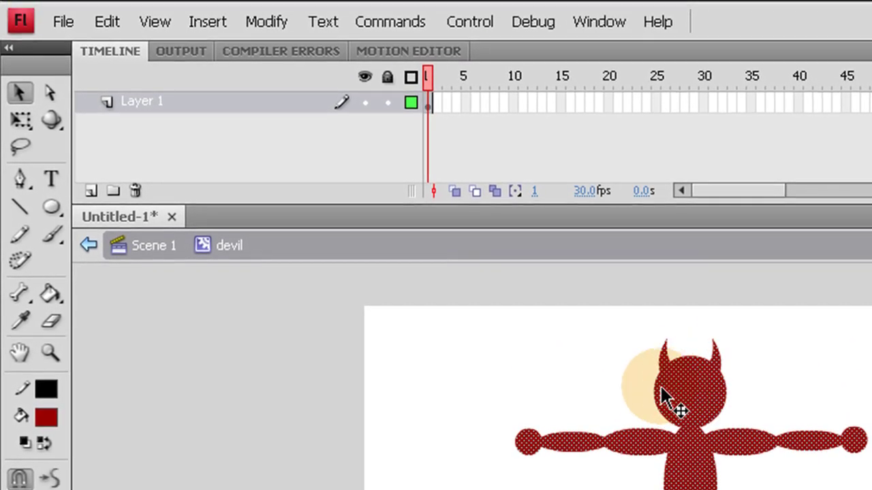
{"action": "left_click_drag", "start_coordinate": [665, 398], "coordinate": [691, 387]}
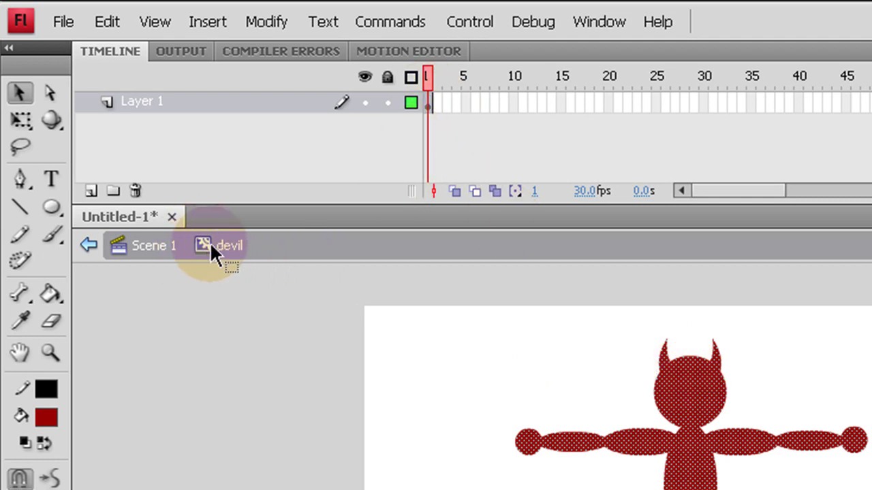
{"action": "left_click", "coordinate": [143, 254]}
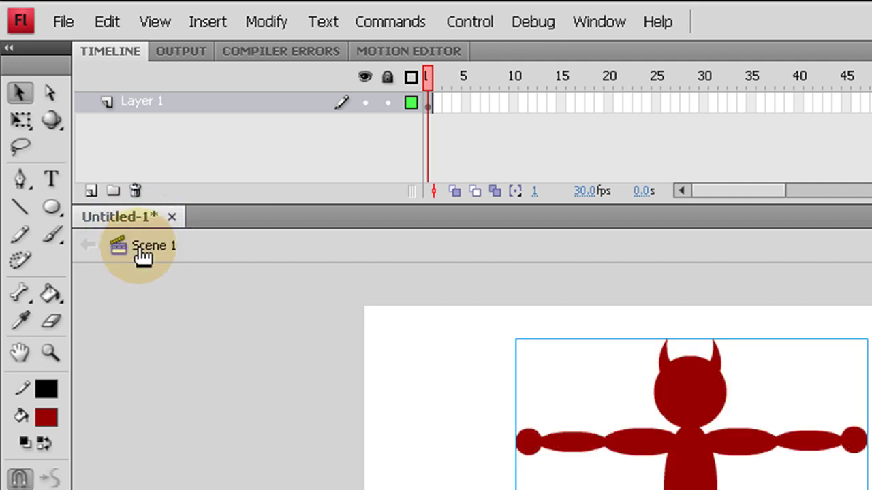
{"action": "left_click", "coordinate": [154, 346]}
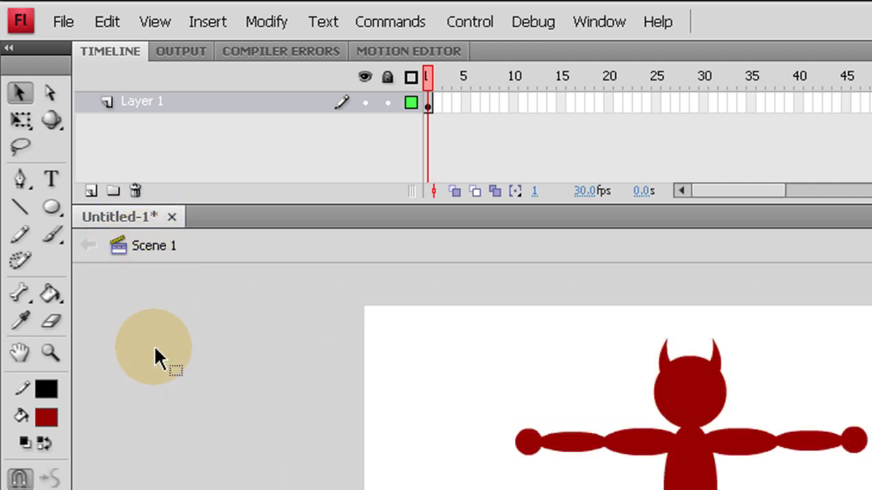
{"action": "double_click", "coordinate": [702, 399]}
{"action": "left_click_drag", "start_coordinate": [704, 399], "coordinate": [444, 382]}
{"action": "left_click", "coordinate": [439, 375]}
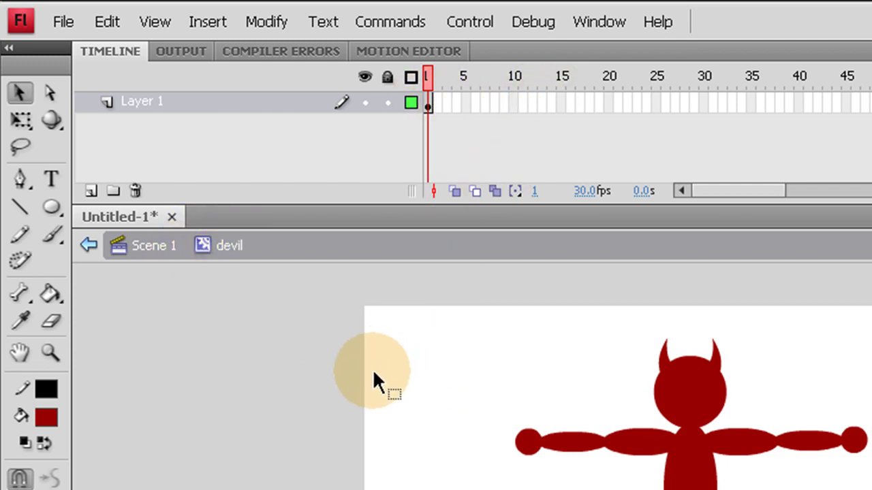
{"action": "double_click", "coordinate": [289, 456]}
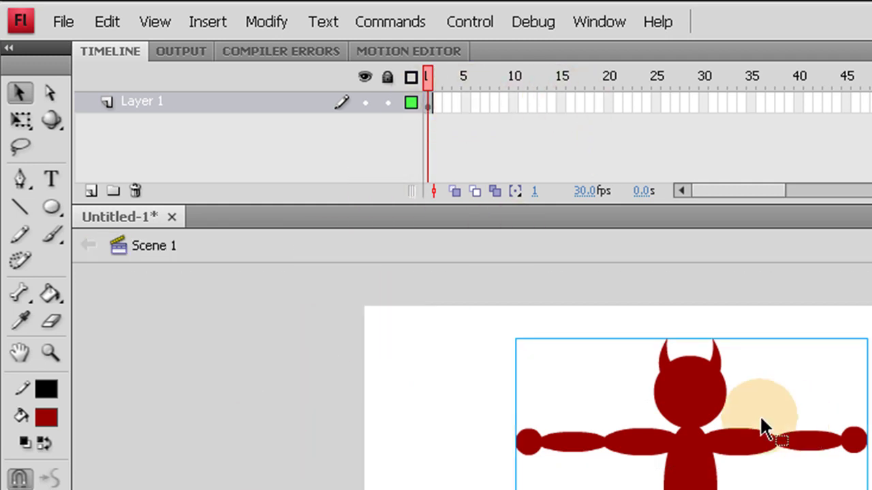
Open the devil movie clip for editing and deselect all of its artwork.
{"action": "double_click", "coordinate": [685, 402]}
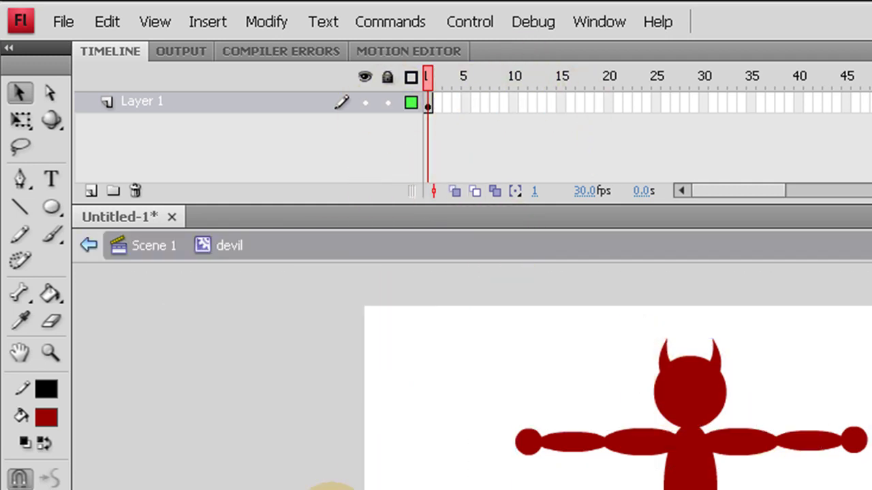
{"action": "left_click", "coordinate": [685, 456]}
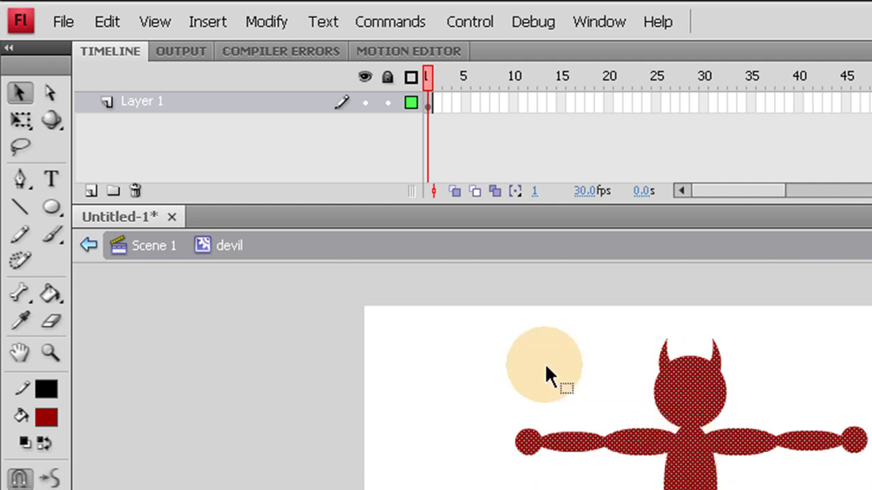
{"action": "left_click", "coordinate": [379, 405]}
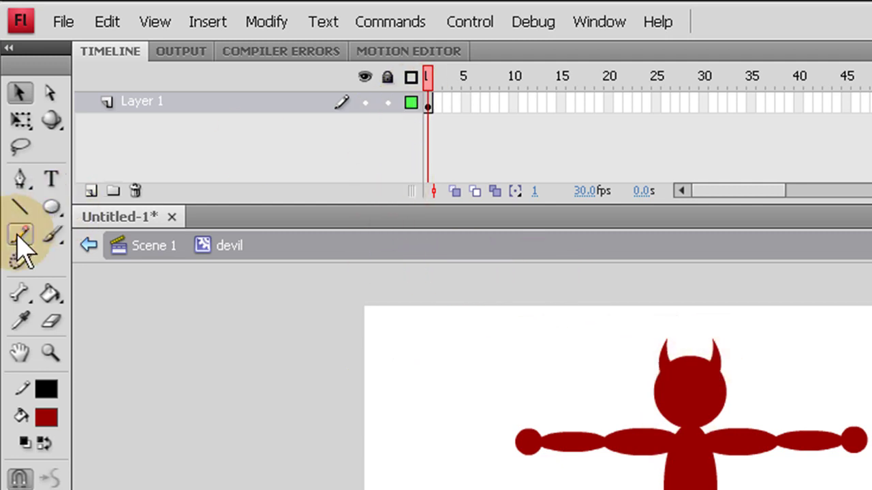
Add the first bone with the Bone tool from the lower part of the head to the top of the torso.
{"action": "left_click", "coordinate": [17, 298]}
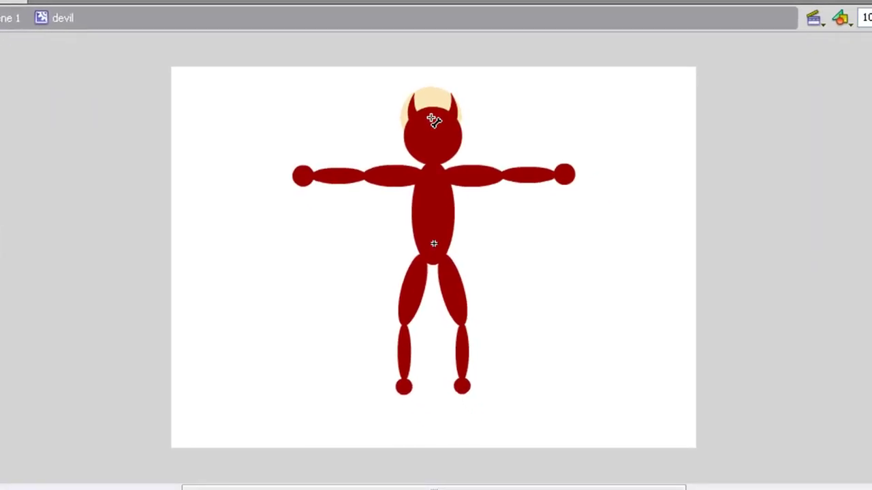
{"action": "left_click_drag", "start_coordinate": [434, 121], "coordinate": [430, 145]}
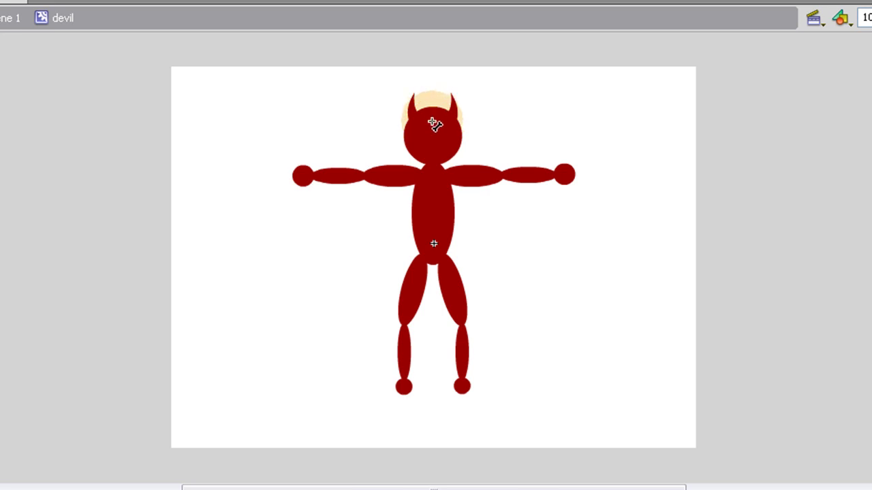
{"action": "left_click_drag", "start_coordinate": [433, 123], "coordinate": [433, 148]}
{"action": "left_click", "coordinate": [869, 18]}
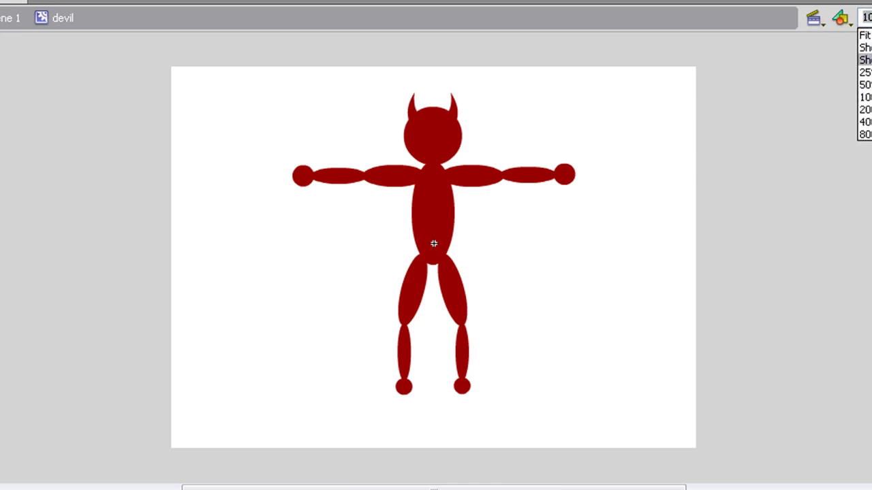
{"action": "left_click", "coordinate": [865, 110]}
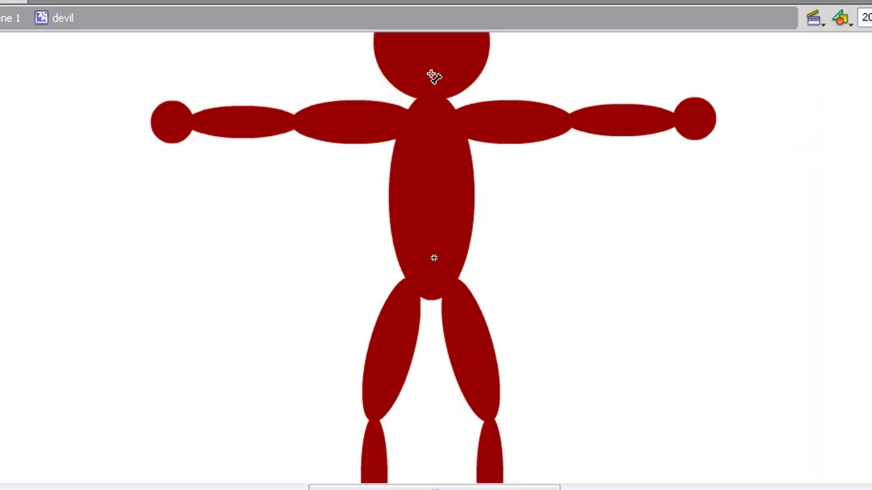
{"action": "scroll", "coordinate": [431, 76], "scroll_direction": "up", "scroll_amount": 3}
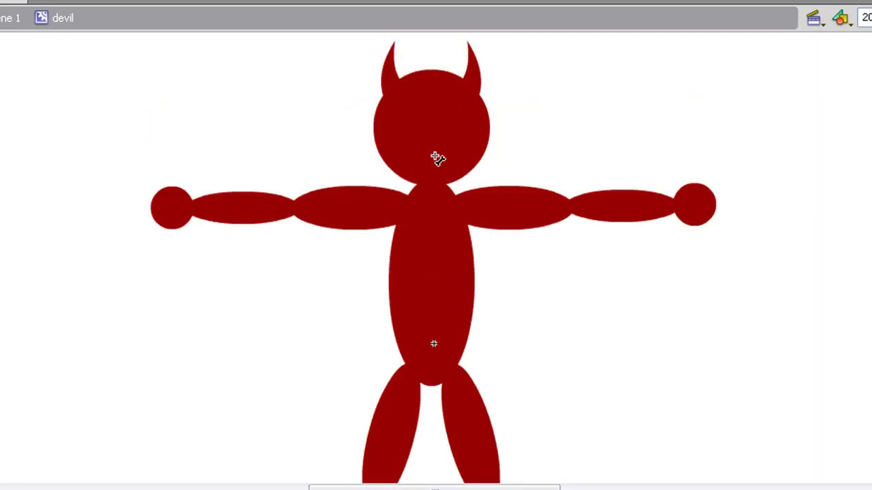
{"action": "left_click_drag", "start_coordinate": [429, 165], "coordinate": [428, 193]}
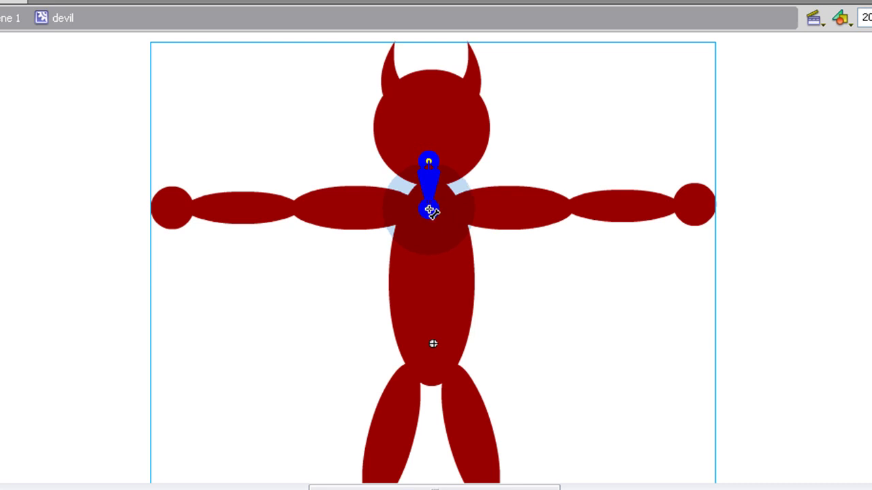
Chain bones down the torso to the pelvis and branch them through the thigh and shin to the foot of each leg.
{"action": "left_click_drag", "start_coordinate": [431, 211], "coordinate": [455, 390]}
{"action": "scroll", "coordinate": [450, 346], "scroll_direction": "down", "scroll_amount": 5}
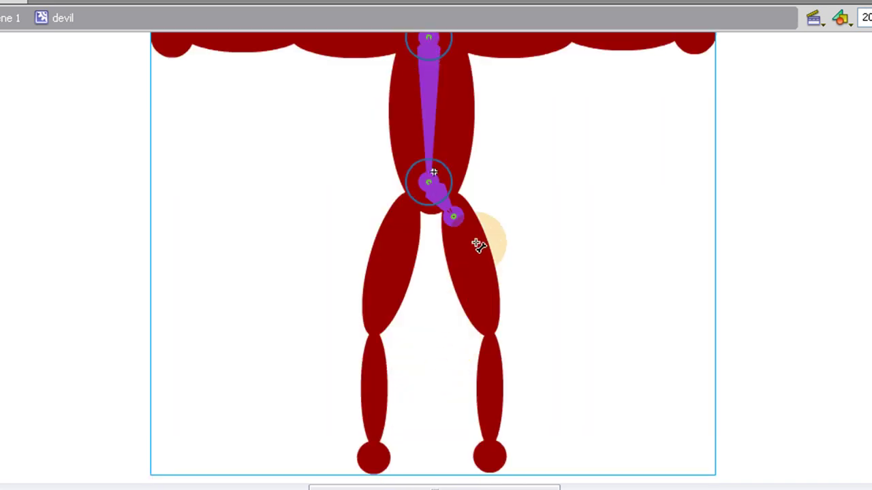
{"action": "left_click_drag", "start_coordinate": [455, 218], "coordinate": [492, 455]}
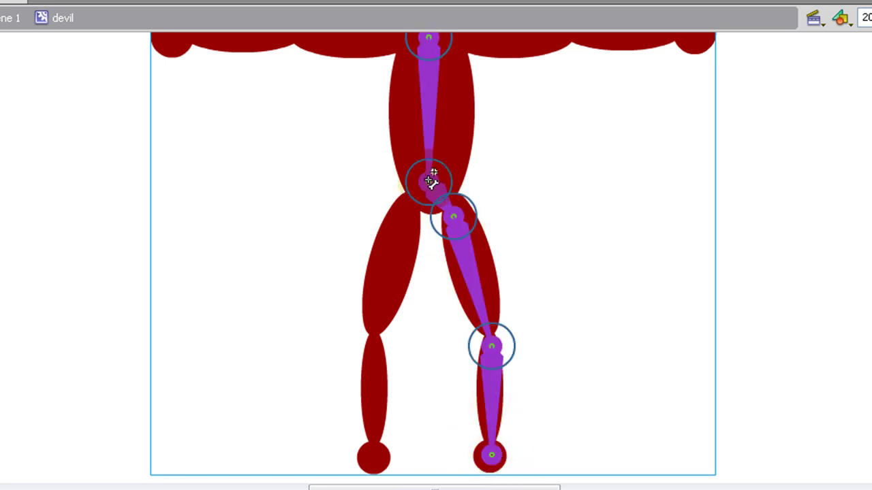
{"action": "left_click_drag", "start_coordinate": [429, 182], "coordinate": [367, 459]}
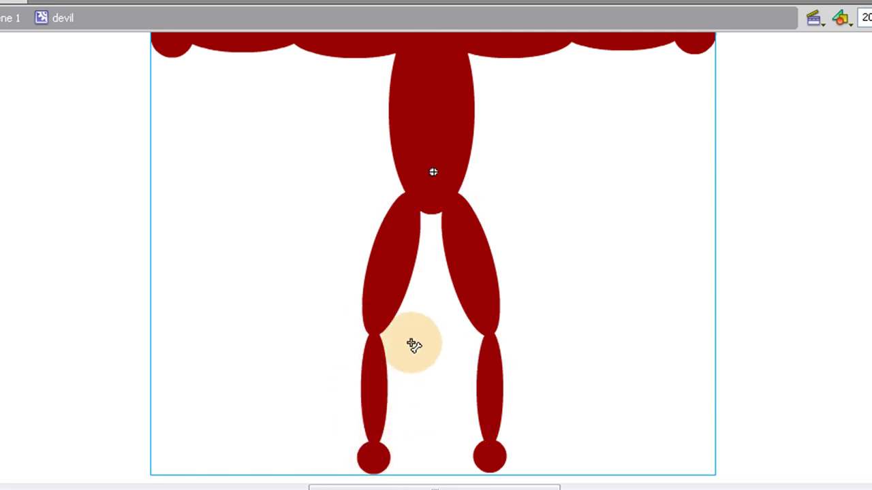
Branch a bone chain from the upper torso through the shoulder and elbow to the hand of the arm on the figure's right-hand side as seen.
{"action": "scroll", "coordinate": [416, 343], "scroll_direction": "up", "scroll_amount": 3}
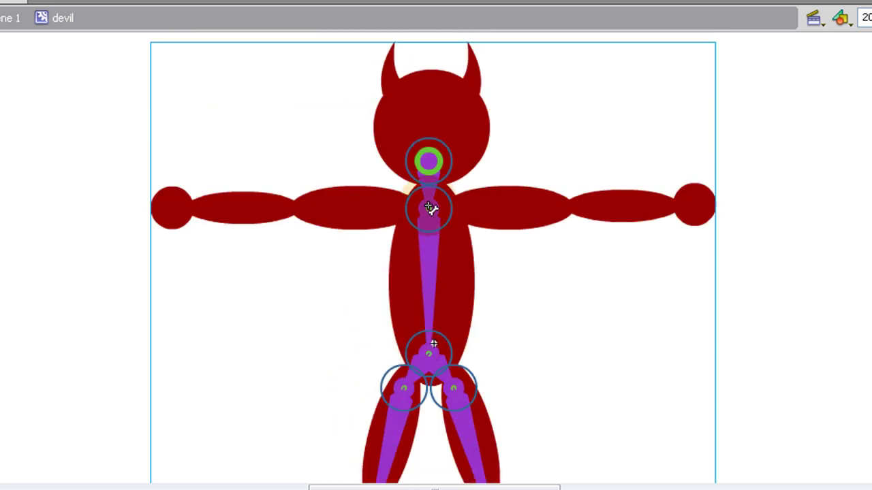
{"action": "left_click_drag", "start_coordinate": [430, 208], "coordinate": [558, 209]}
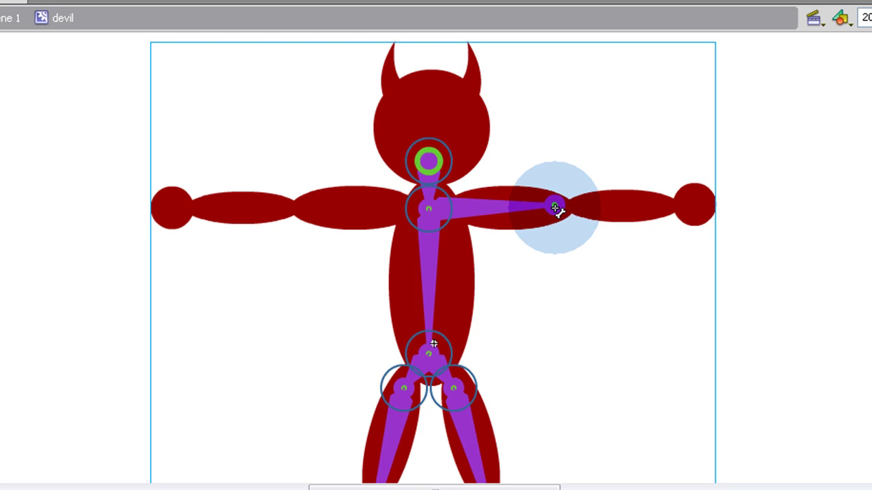
{"action": "left_click_drag", "start_coordinate": [556, 208], "coordinate": [696, 207]}
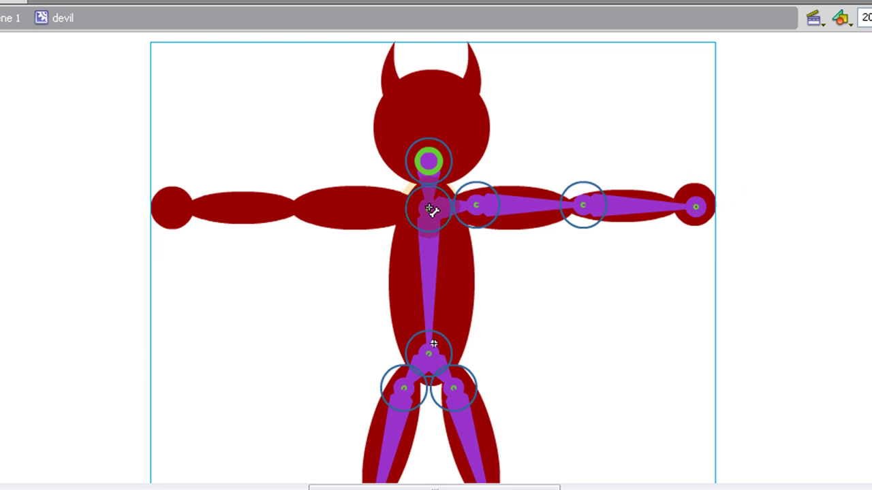
Branch a bone chain from the upper torso through the shoulder and elbow to the hand of the arm on the figure's left-hand side as seen.
{"action": "left_click_drag", "start_coordinate": [429, 212], "coordinate": [174, 220]}
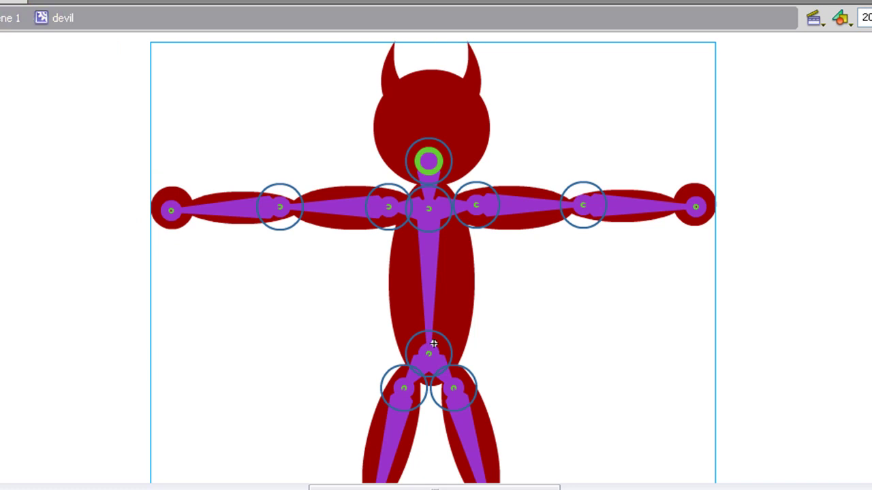
{"action": "left_click", "coordinate": [868, 24]}
{"action": "left_click", "coordinate": [865, 96]}
{"action": "left_click", "coordinate": [658, 189]}
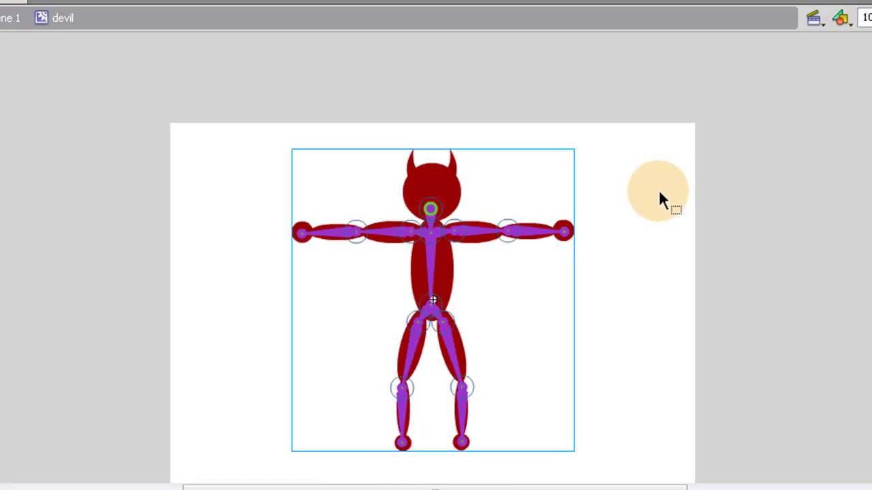
Try posing the rig by pulling the hand on the figure's left-hand side as seen downward.
{"action": "left_click", "coordinate": [501, 254]}
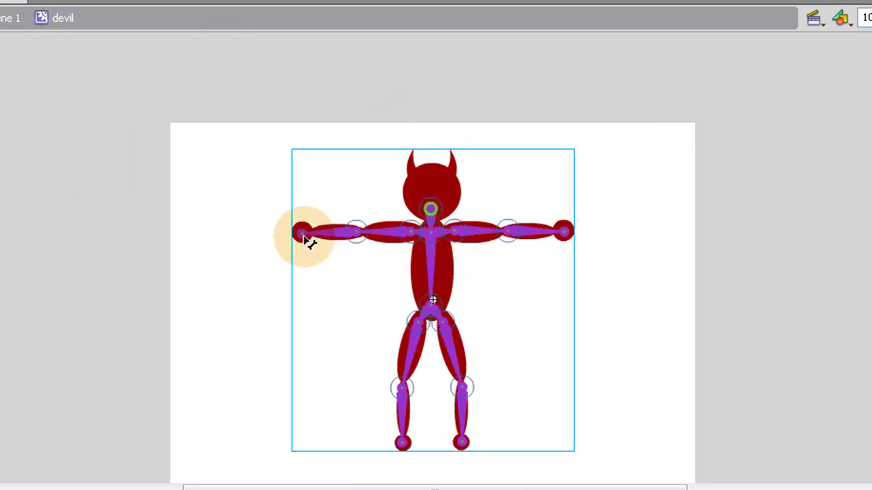
{"action": "left_click_drag", "start_coordinate": [308, 243], "coordinate": [219, 334]}
{"action": "key", "text": "v"}
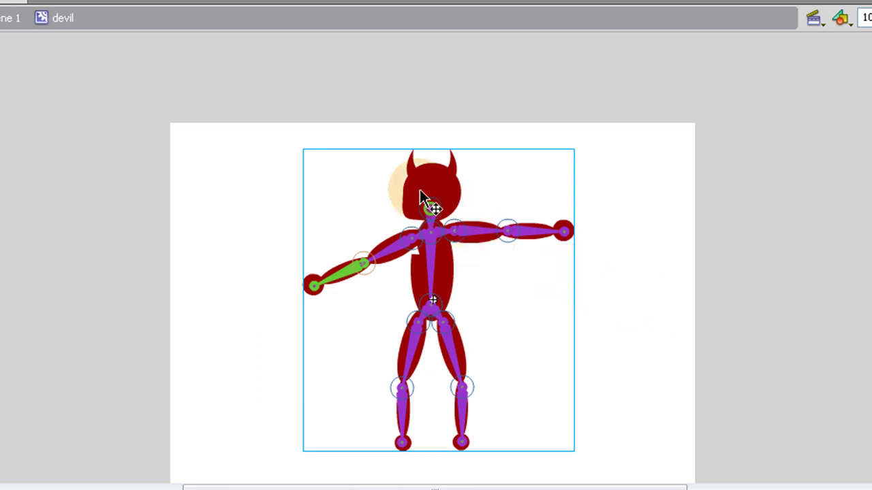
{"action": "left_click", "coordinate": [657, 239]}
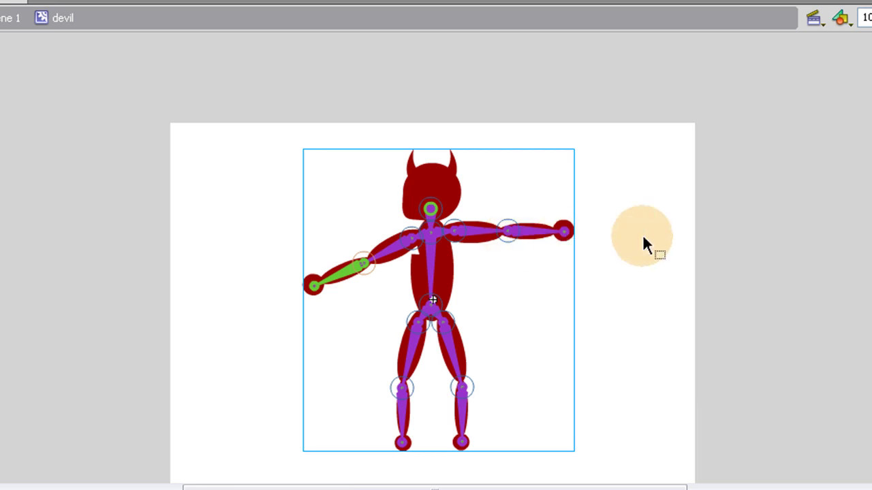
{"action": "key", "text": "Return"}
{"action": "left_click", "coordinate": [644, 240]}
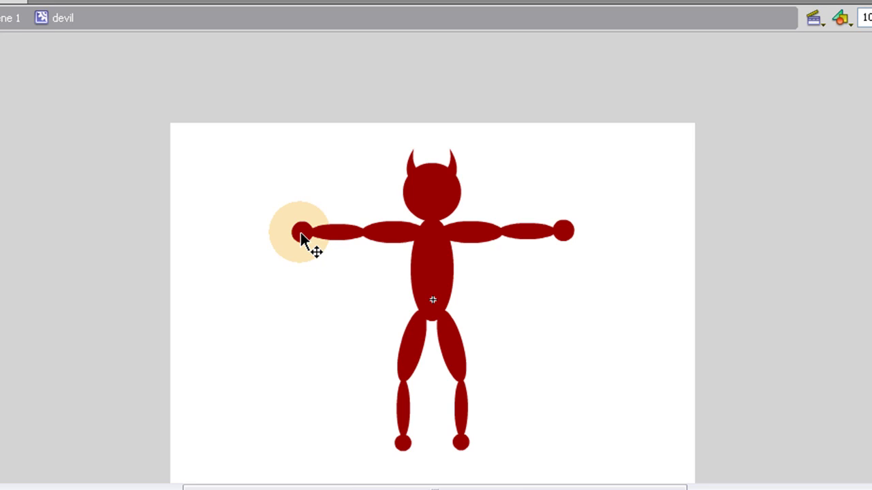
Lower both arms diagonally beside the torso by moving the hand and elbow joints.
{"action": "left_click_drag", "start_coordinate": [300, 232], "coordinate": [333, 431]}
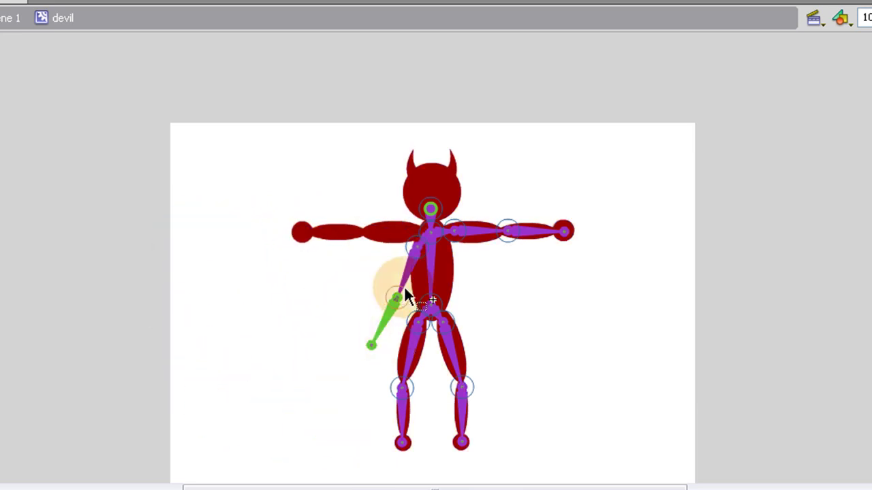
{"action": "left_click", "coordinate": [412, 245]}
{"action": "left_click_drag", "start_coordinate": [421, 252], "coordinate": [319, 237]}
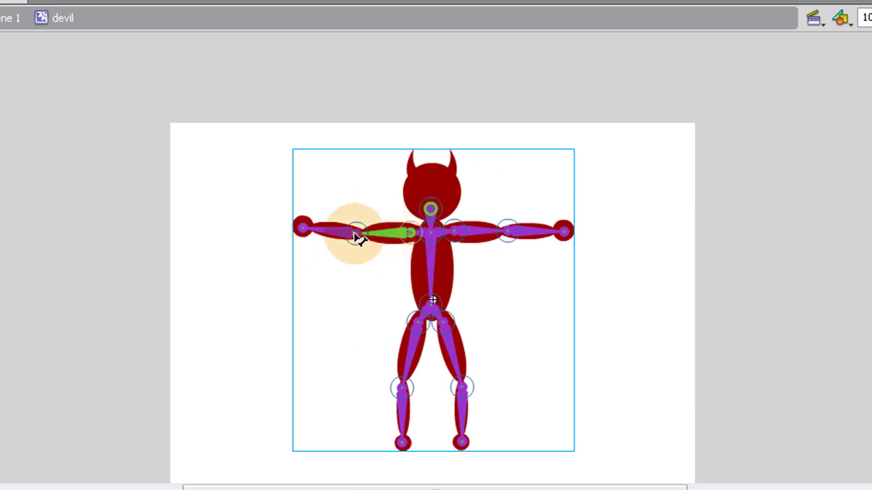
{"action": "left_click_drag", "start_coordinate": [359, 237], "coordinate": [384, 282]}
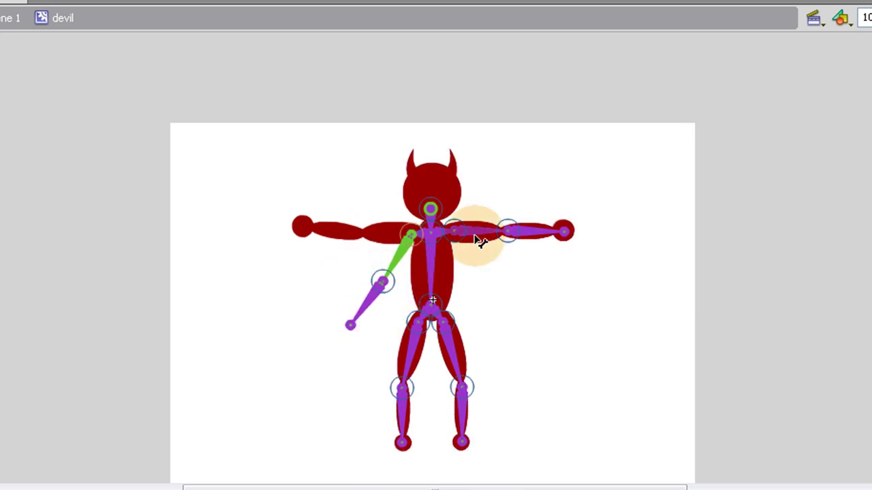
{"action": "left_click_drag", "start_coordinate": [512, 238], "coordinate": [510, 265]}
{"action": "left_click", "coordinate": [594, 203]}
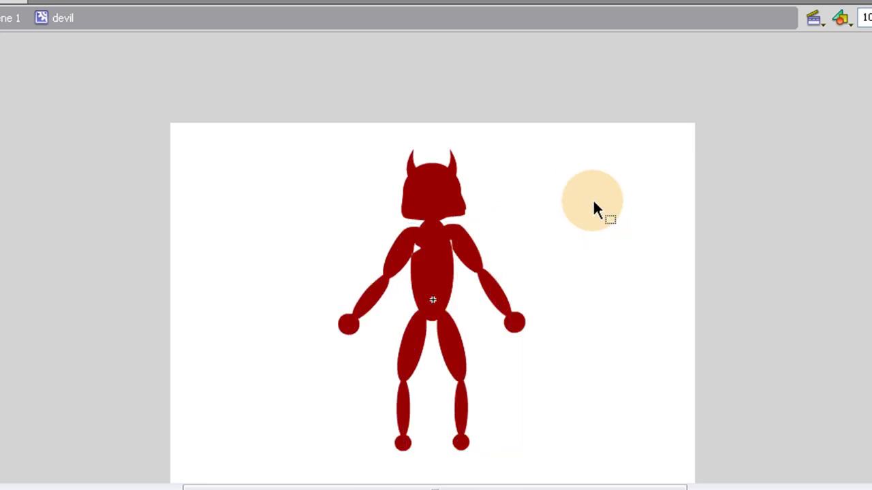
Raise both elbows above shoulder height and let the forearms hang down.
{"action": "left_click", "coordinate": [429, 215]}
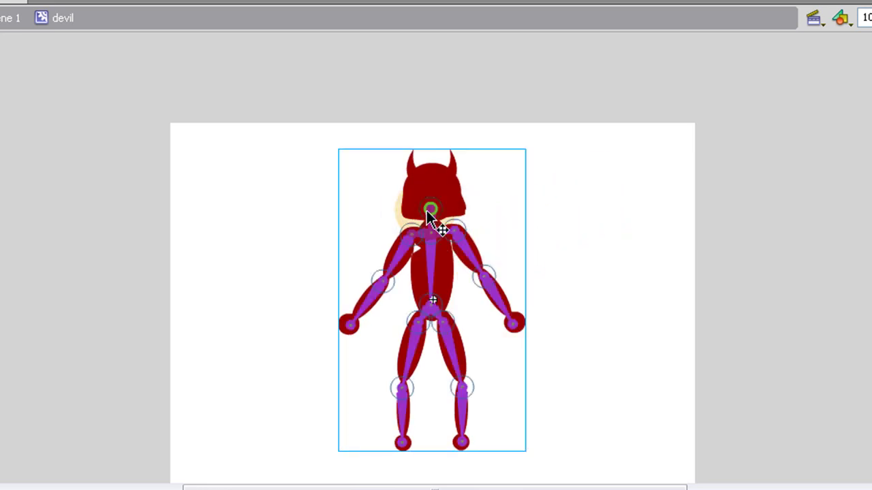
{"action": "left_click", "coordinate": [385, 286]}
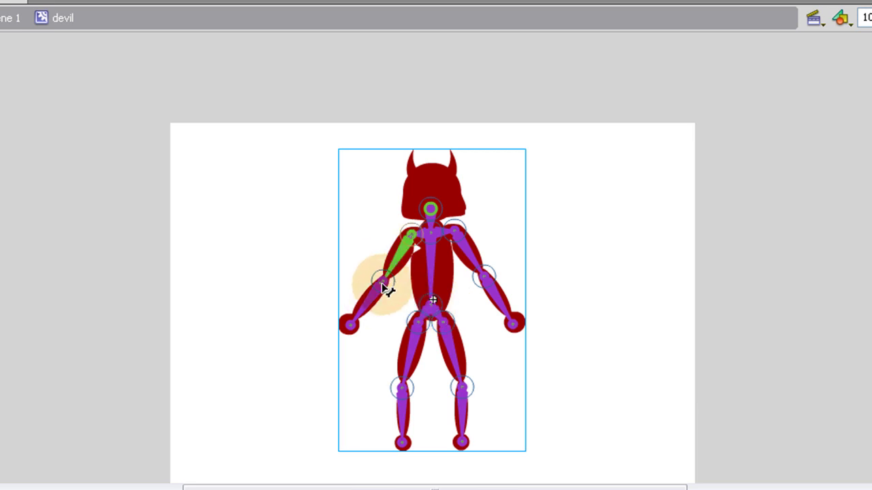
{"action": "left_click_drag", "start_coordinate": [385, 289], "coordinate": [355, 266]}
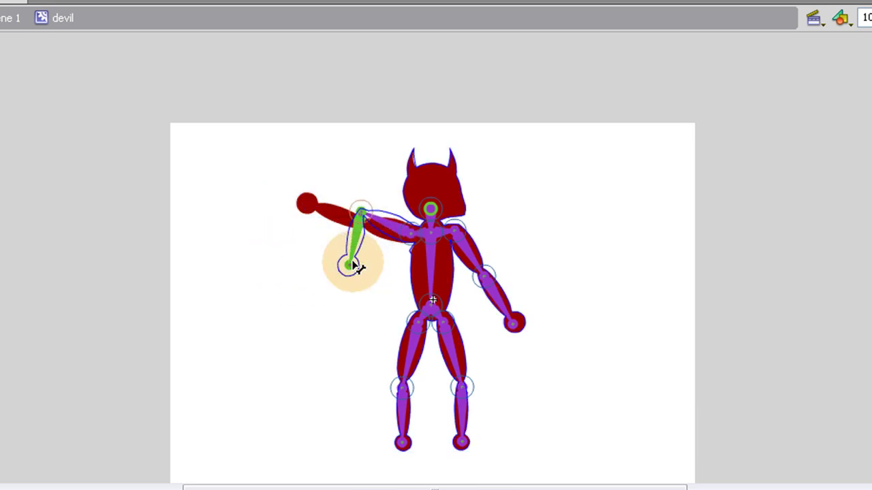
{"action": "left_click", "coordinate": [470, 248]}
{"action": "left_click_drag", "start_coordinate": [502, 294], "coordinate": [515, 272]}
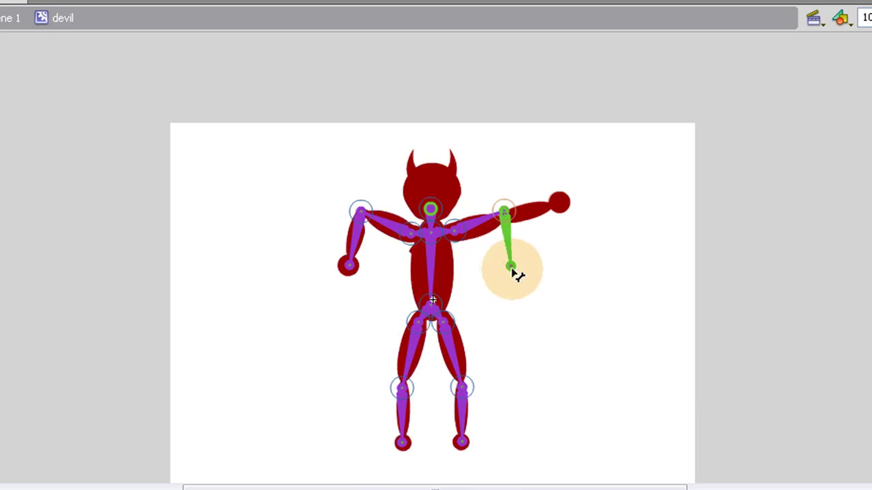
Spread both thighs out sideways and bend the knees so the shins point down in a symmetrical squat.
{"action": "left_click_drag", "start_coordinate": [468, 389], "coordinate": [621, 353]}
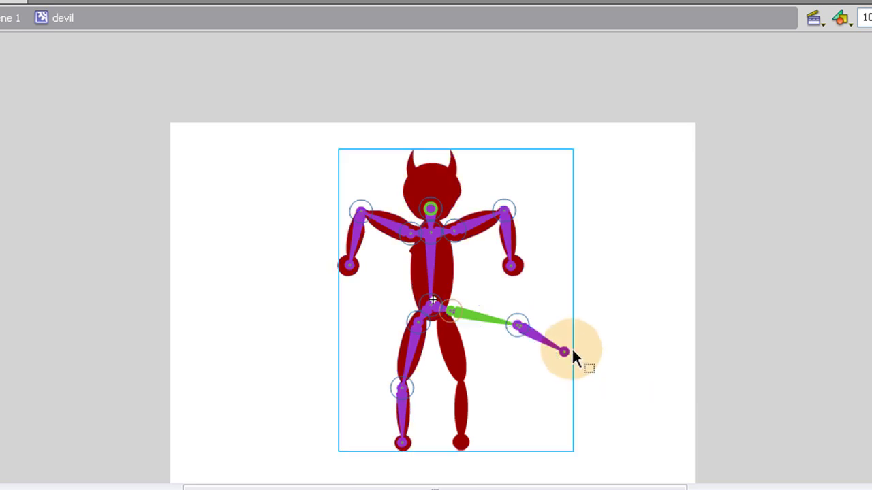
{"action": "left_click_drag", "start_coordinate": [566, 354], "coordinate": [509, 373]}
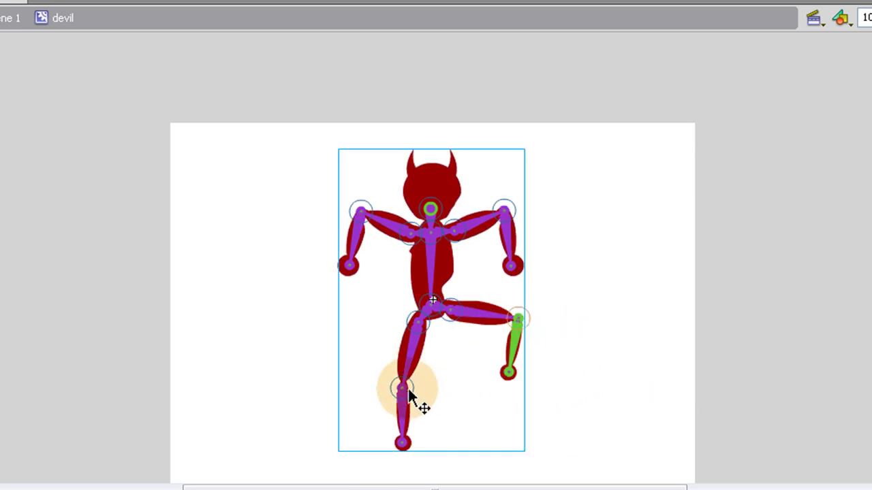
{"action": "left_click", "coordinate": [407, 391]}
{"action": "left_click_drag", "start_coordinate": [407, 392], "coordinate": [356, 387]}
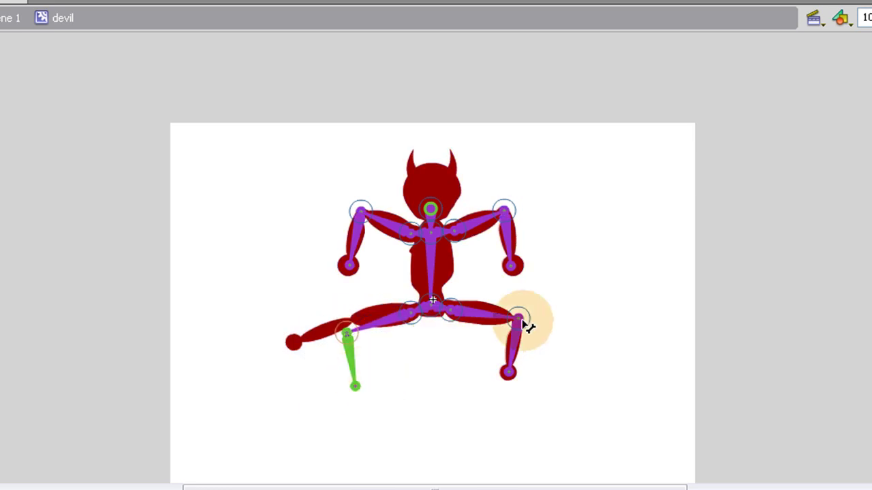
{"action": "left_click", "coordinate": [566, 296]}
{"action": "left_click", "coordinate": [508, 373]}
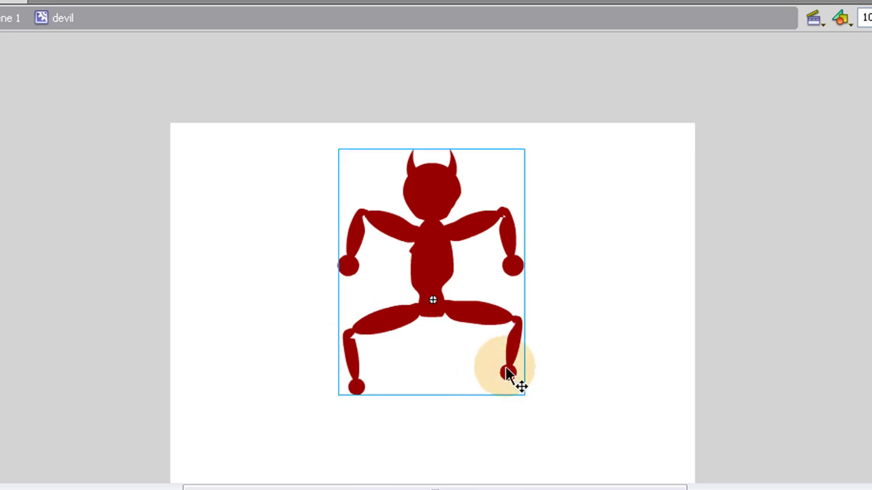
{"action": "left_click_drag", "start_coordinate": [510, 379], "coordinate": [516, 385]}
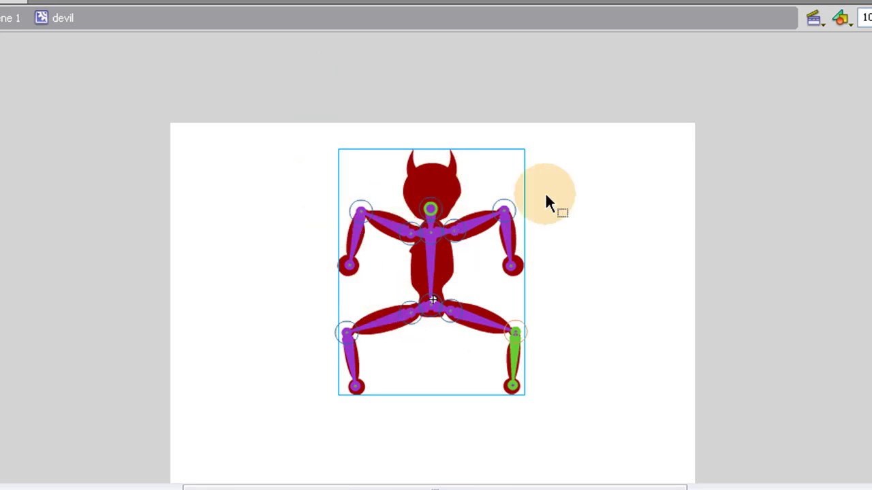
{"action": "left_click", "coordinate": [550, 171]}
{"action": "left_click", "coordinate": [439, 174]}
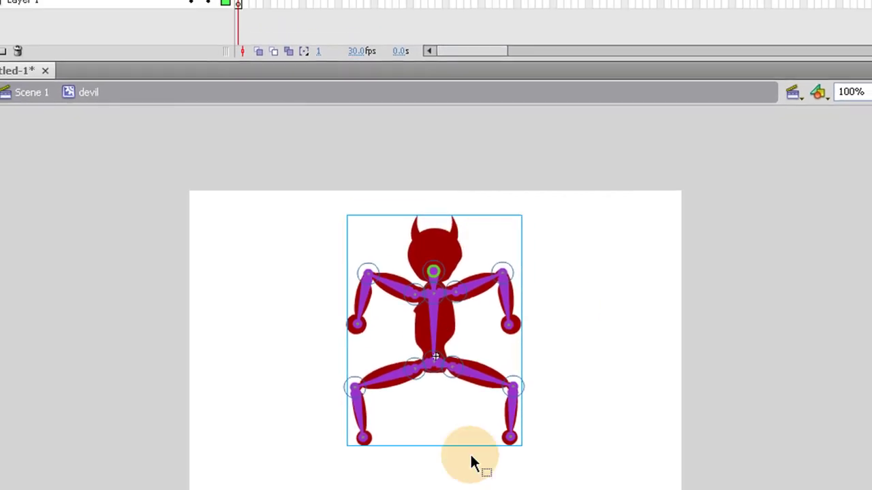
Extend the armature layer's frames to frame 50.
{"action": "left_click", "coordinate": [556, 304]}
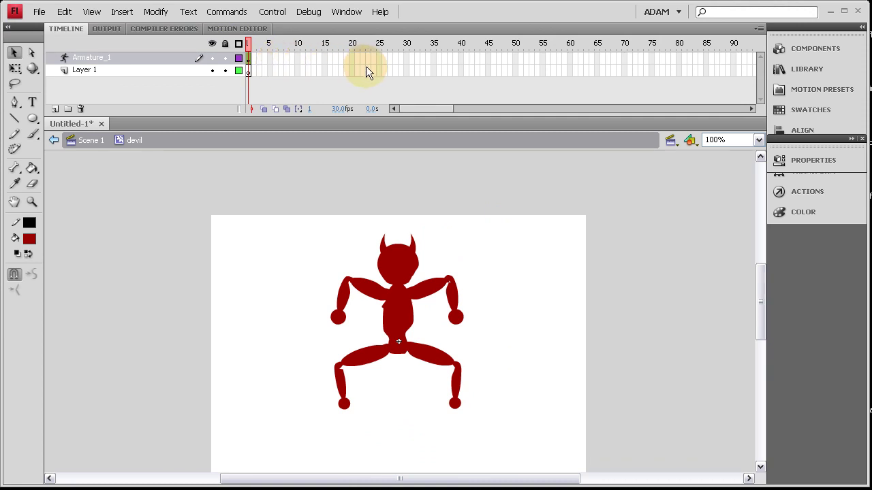
{"action": "left_click", "coordinate": [515, 58]}
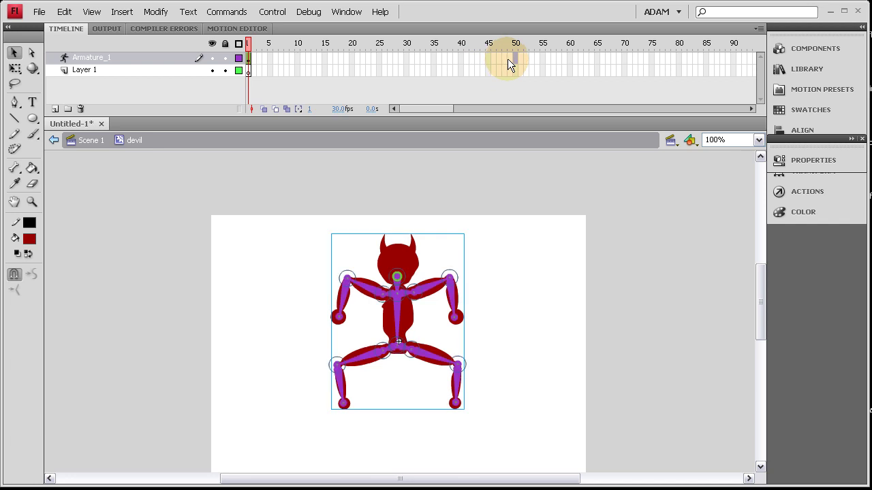
{"action": "key", "text": "F5"}
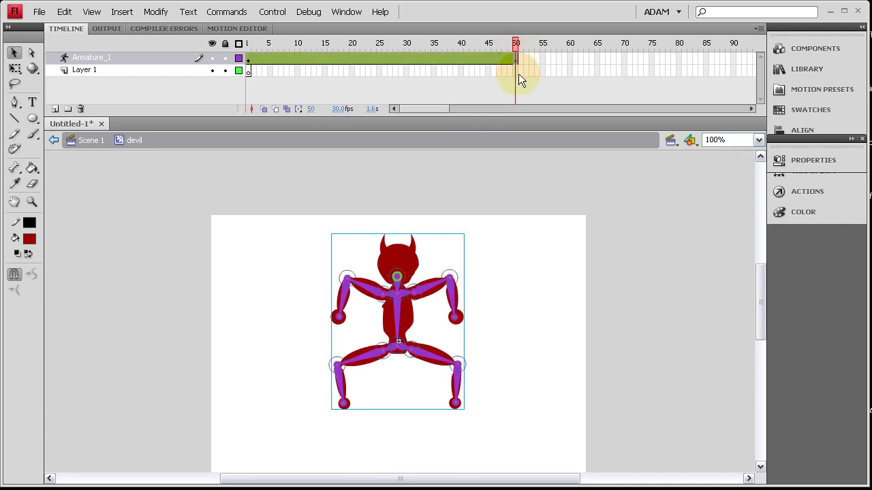
{"action": "right_click", "coordinate": [447, 59]}
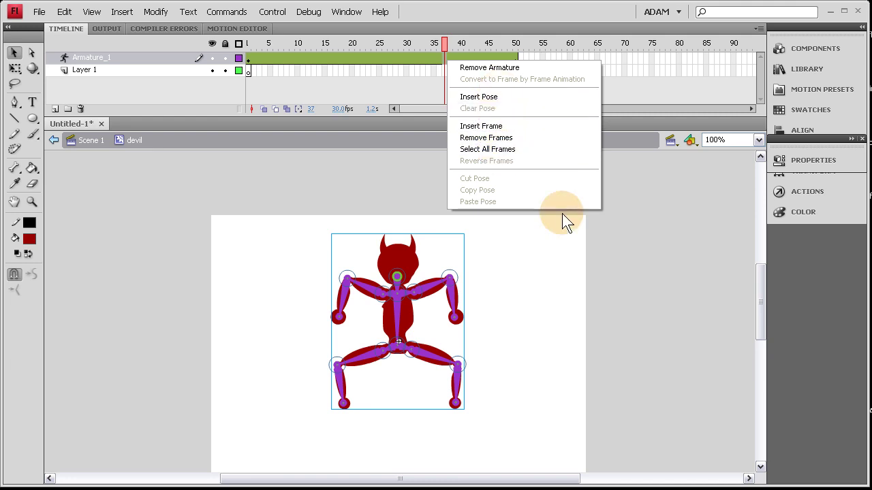
{"action": "left_click", "coordinate": [587, 225]}
{"action": "left_click", "coordinate": [398, 268]}
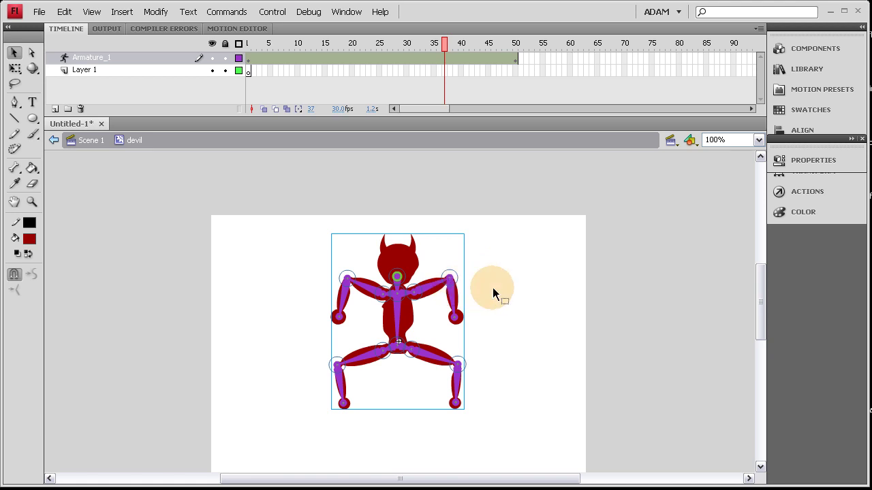
Pose the devil at frame 50 with both legs nearly straight and both arms lowered diagonally beside the torso.
{"action": "left_click", "coordinate": [515, 60]}
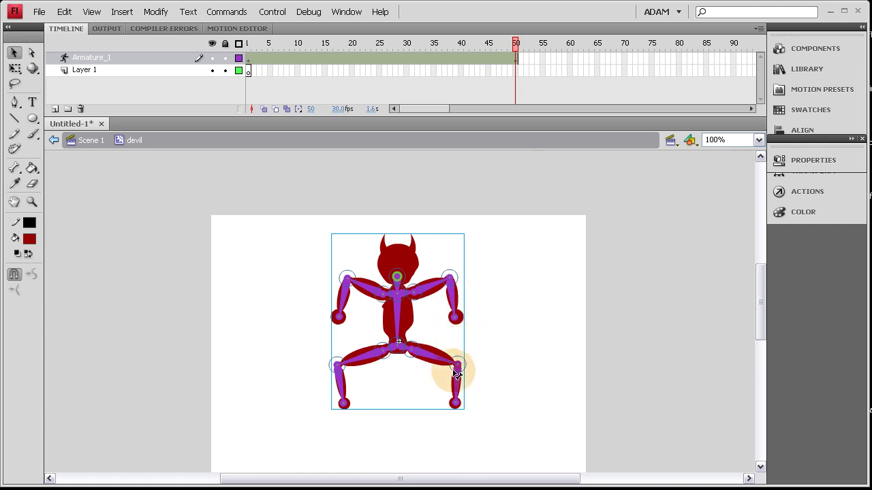
{"action": "left_click_drag", "start_coordinate": [457, 407], "coordinate": [435, 469]}
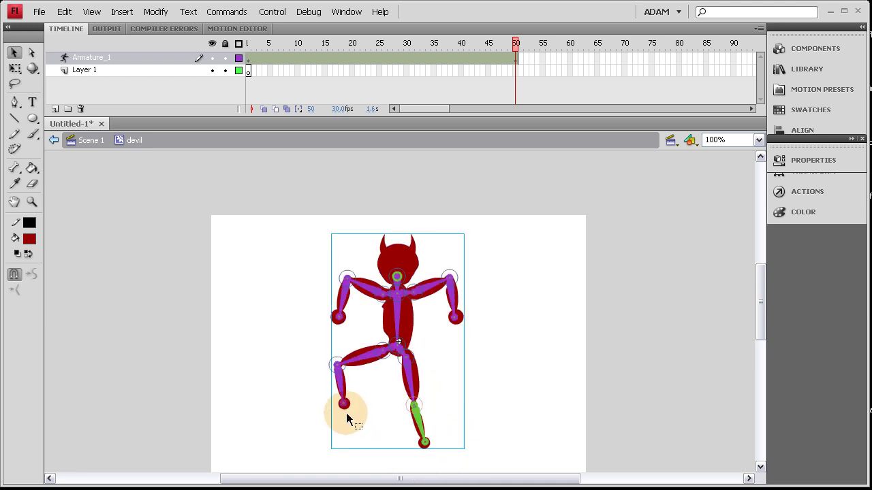
{"action": "left_click_drag", "start_coordinate": [346, 405], "coordinate": [352, 459]}
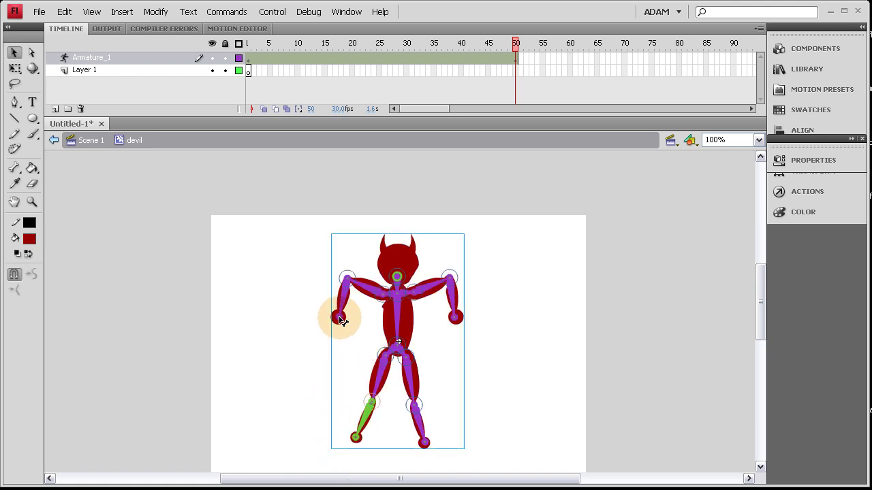
{"action": "left_click_drag", "start_coordinate": [342, 320], "coordinate": [329, 370]}
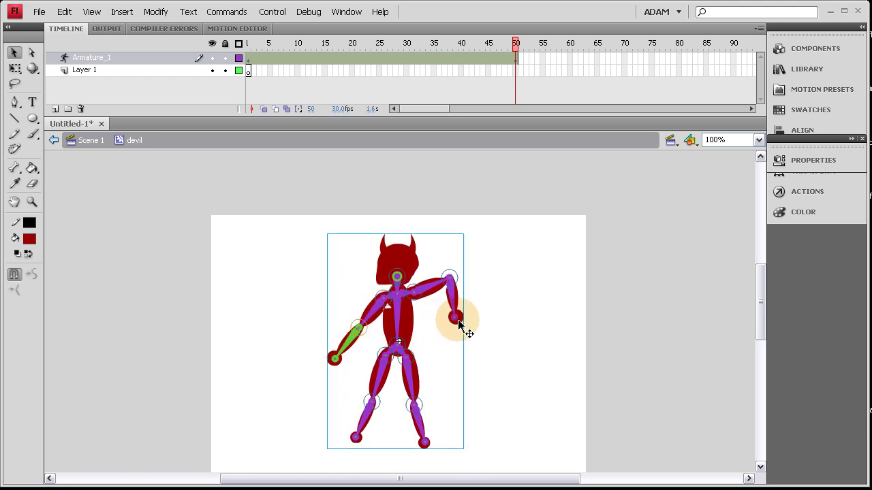
{"action": "left_click_drag", "start_coordinate": [459, 326], "coordinate": [492, 336]}
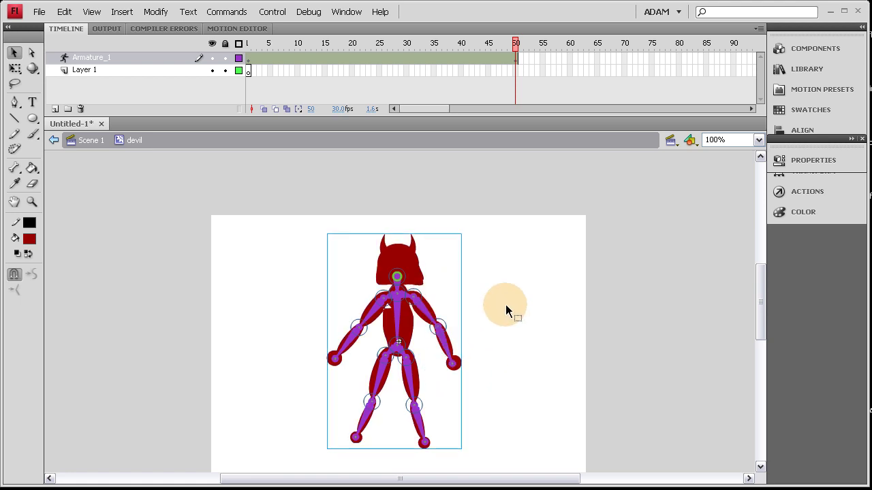
{"action": "left_click", "coordinate": [505, 305]}
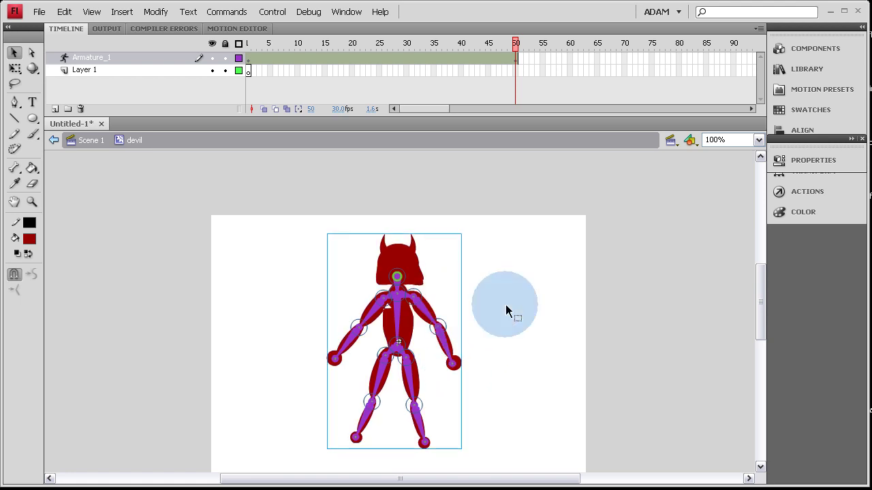
{"action": "left_click", "coordinate": [507, 240]}
{"action": "left_click", "coordinate": [404, 247]}
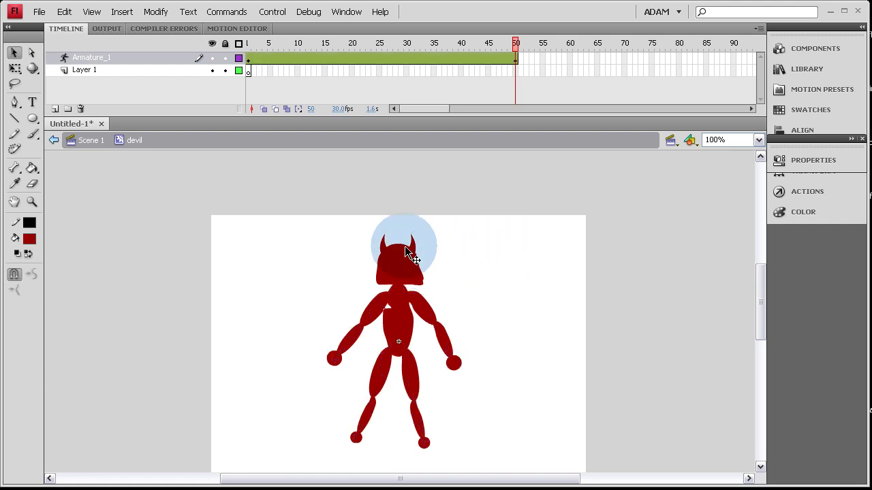
{"action": "left_click", "coordinate": [490, 244]}
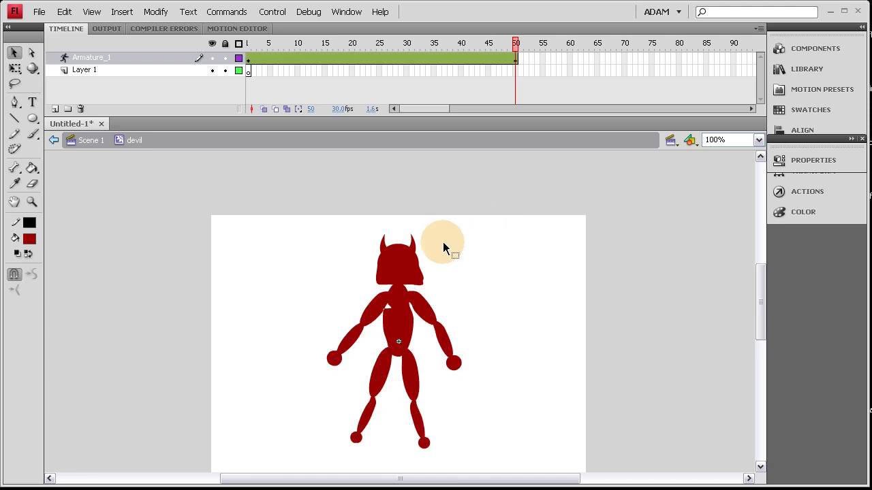
{"action": "left_click", "coordinate": [405, 248]}
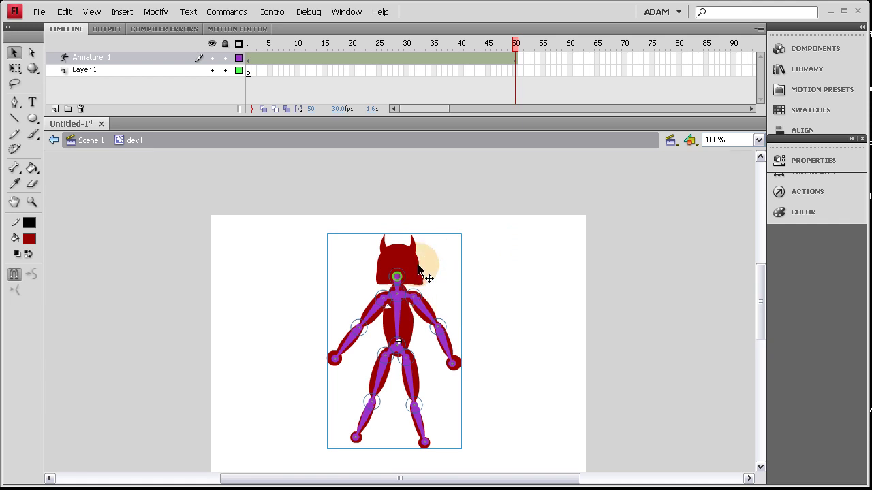
{"action": "left_click", "coordinate": [480, 267]}
{"action": "left_click", "coordinate": [516, 59]}
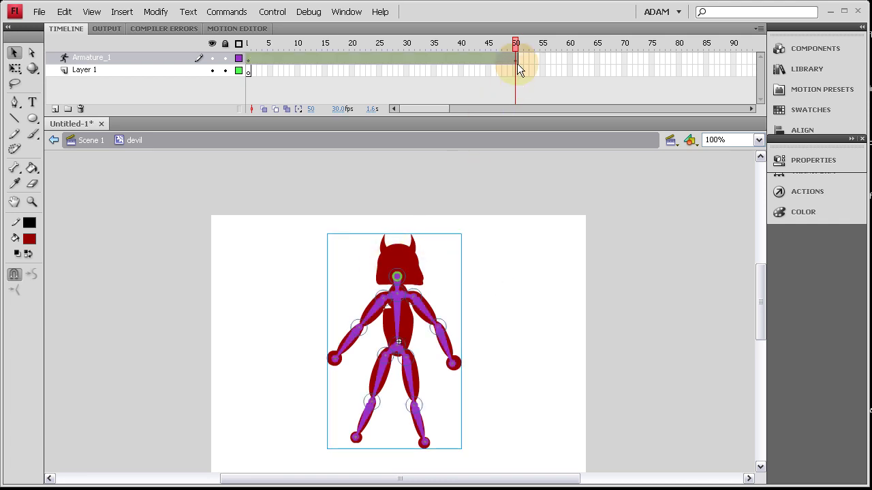
Extend the armature layer from frame 50 to a new pose keyframe at frame 100.
{"action": "mouse_move", "coordinate": [515, 46]}
{"action": "left_mouse_down"}
{"action": "mouse_move", "coordinate": [175, 54]}
{"action": "mouse_move", "coordinate": [534, 54]}
{"action": "mouse_move", "coordinate": [293, 51]}
{"action": "mouse_move", "coordinate": [353, 47]}
{"action": "mouse_move", "coordinate": [495, 47]}
{"action": "mouse_move", "coordinate": [253, 54]}
{"action": "mouse_move", "coordinate": [508, 52]}
{"action": "mouse_move", "coordinate": [241, 60]}
{"action": "mouse_move", "coordinate": [530, 62]}
{"action": "mouse_move", "coordinate": [235, 69]}
{"action": "mouse_move", "coordinate": [519, 61]}
{"action": "left_mouse_up"}
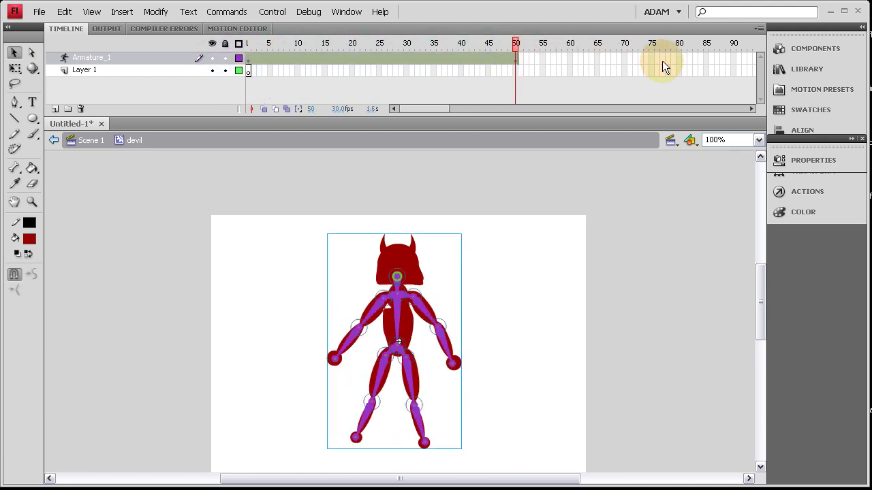
{"action": "left_click_drag", "start_coordinate": [417, 109], "coordinate": [441, 109]}
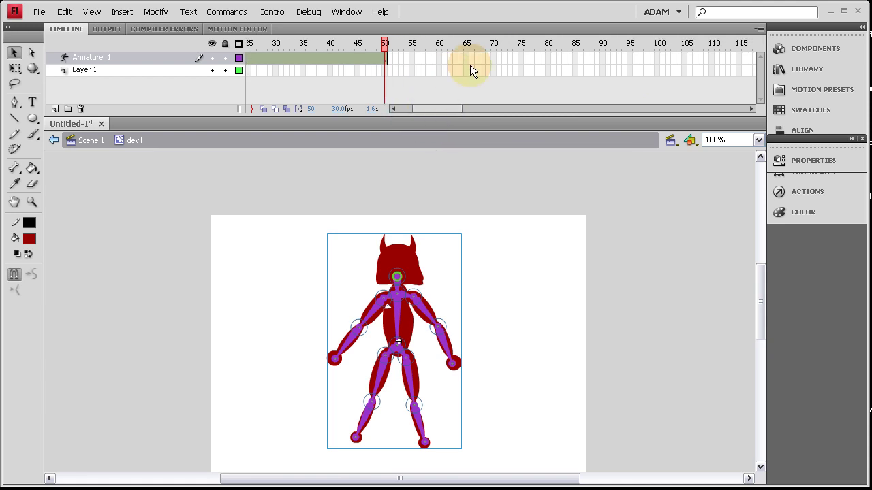
{"action": "left_click", "coordinate": [659, 60]}
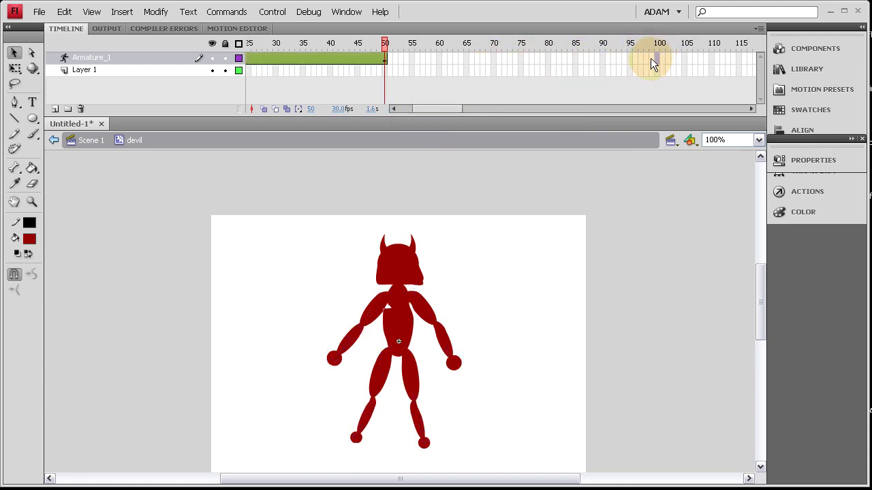
{"action": "key", "text": "F6"}
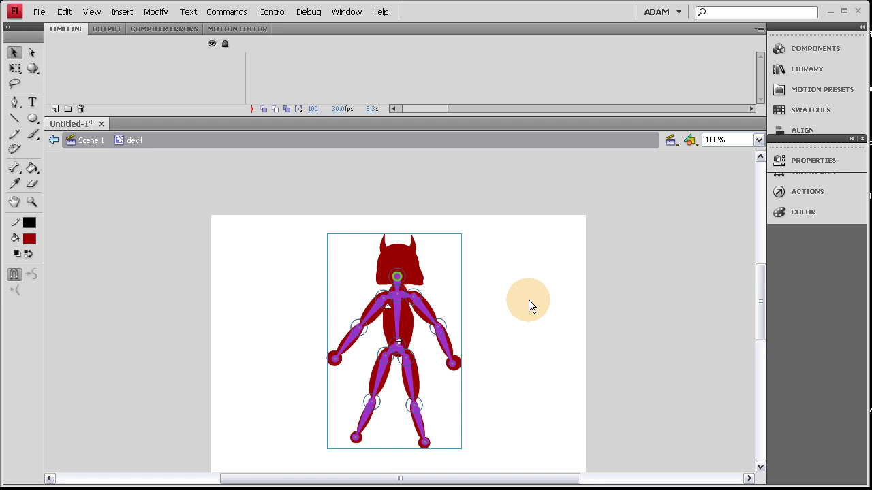
{"action": "left_click", "coordinate": [542, 258]}
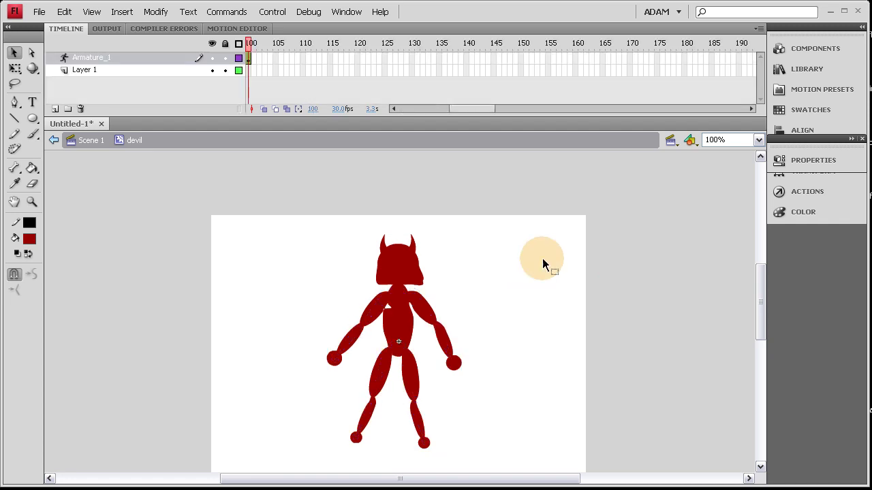
{"action": "left_click_drag", "start_coordinate": [469, 108], "coordinate": [453, 107]}
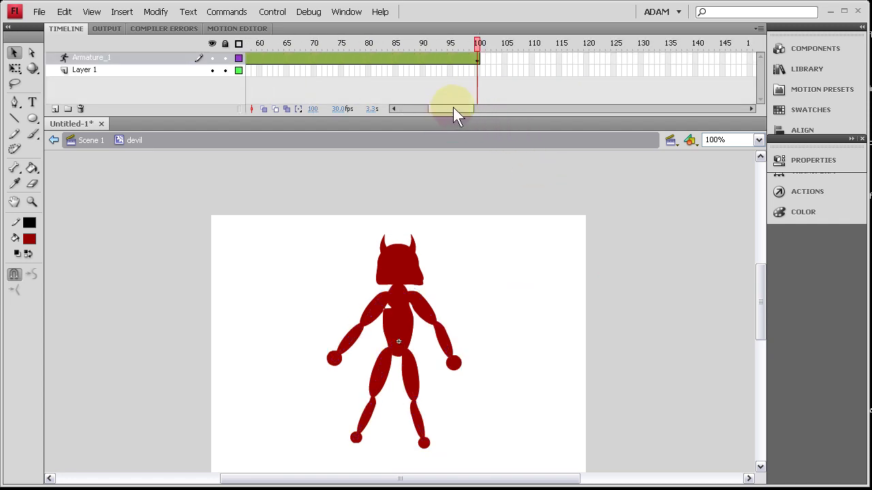
Pose the devil at frame 100 with both arms spread outward, thighs apart and knees bent so the shins point down.
{"action": "left_click", "coordinate": [414, 257]}
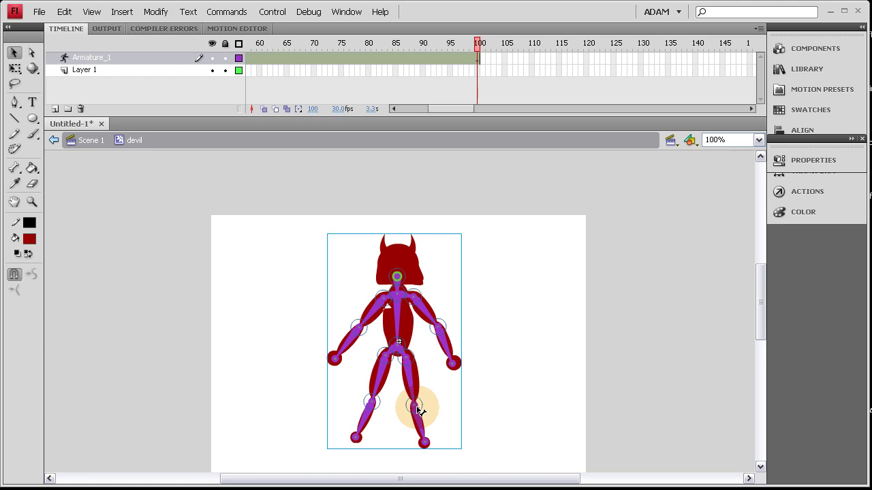
{"action": "left_click", "coordinate": [417, 410]}
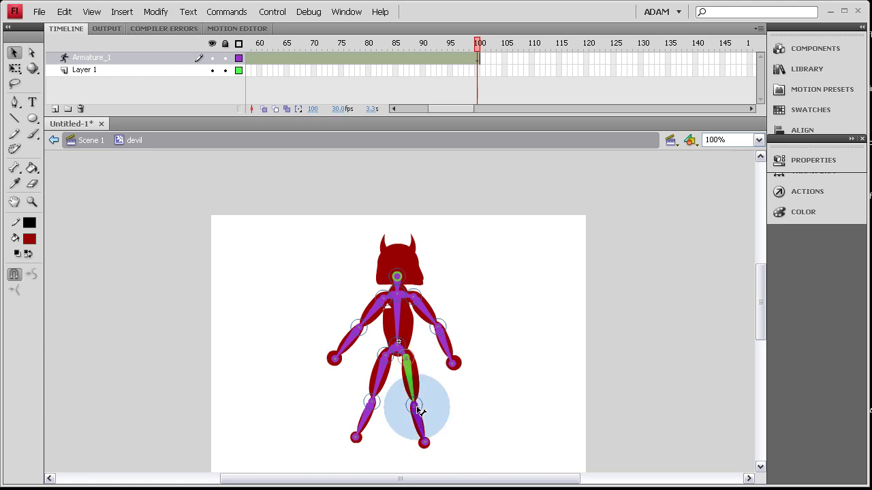
{"action": "left_click", "coordinate": [439, 331]}
{"action": "left_click_drag", "start_coordinate": [439, 330], "coordinate": [504, 318]}
{"action": "left_click_drag", "start_coordinate": [361, 331], "coordinate": [320, 326]}
{"action": "left_click_drag", "start_coordinate": [371, 402], "coordinate": [349, 387]}
{"action": "left_click_drag", "start_coordinate": [323, 418], "coordinate": [351, 429]}
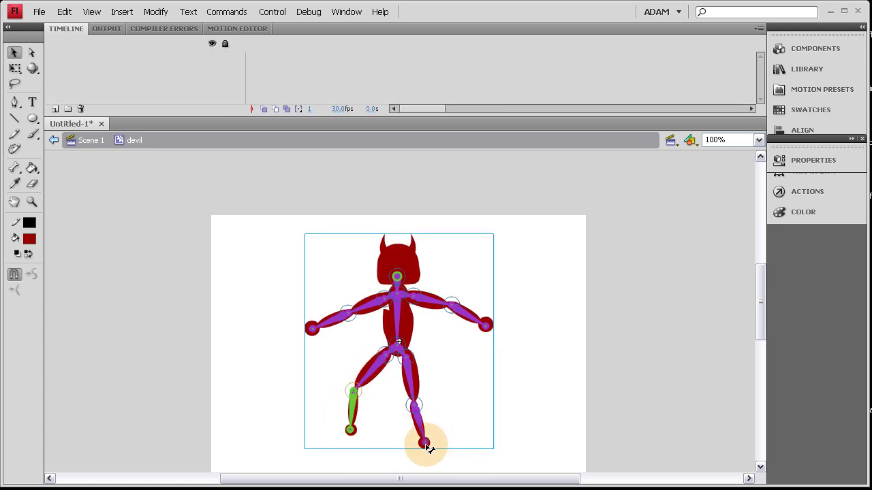
{"action": "left_click_drag", "start_coordinate": [416, 415], "coordinate": [452, 434]}
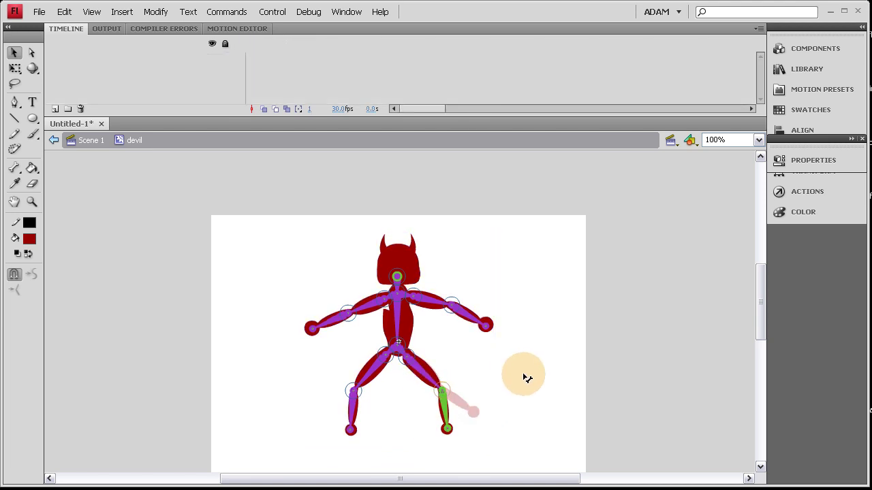
{"action": "left_click", "coordinate": [525, 374]}
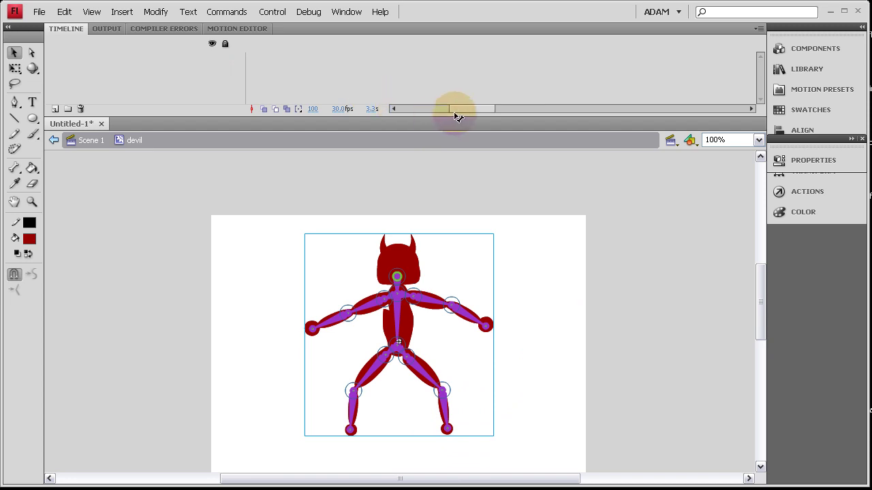
Extend the armature layer's frames to frame 150.
{"action": "left_click", "coordinate": [630, 275]}
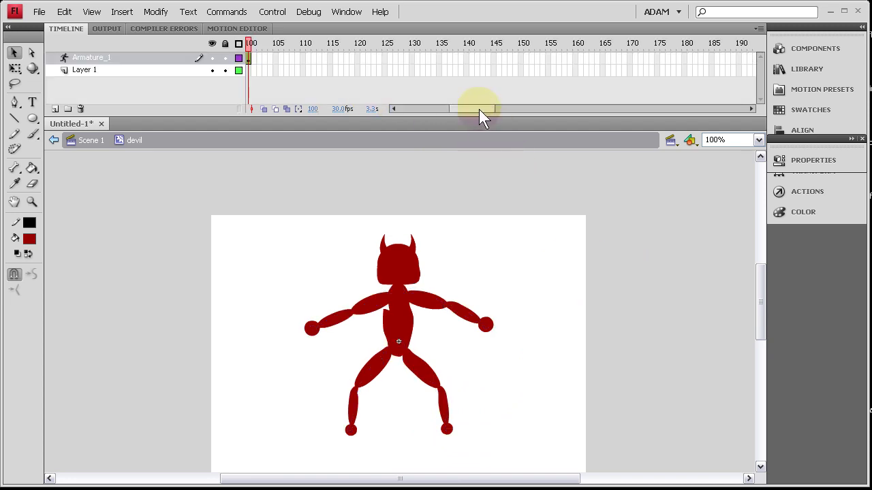
{"action": "left_click", "coordinate": [521, 63]}
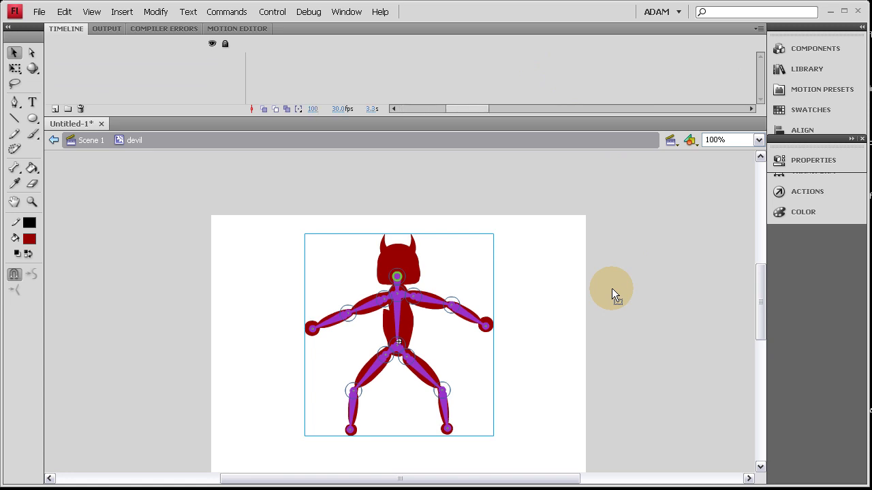
{"action": "key", "text": "comma"}
{"action": "key", "text": "comma"}
{"action": "key", "text": "comma"}
{"action": "key", "text": "comma"}
{"action": "key", "text": "comma"}
{"action": "key", "text": "comma"}
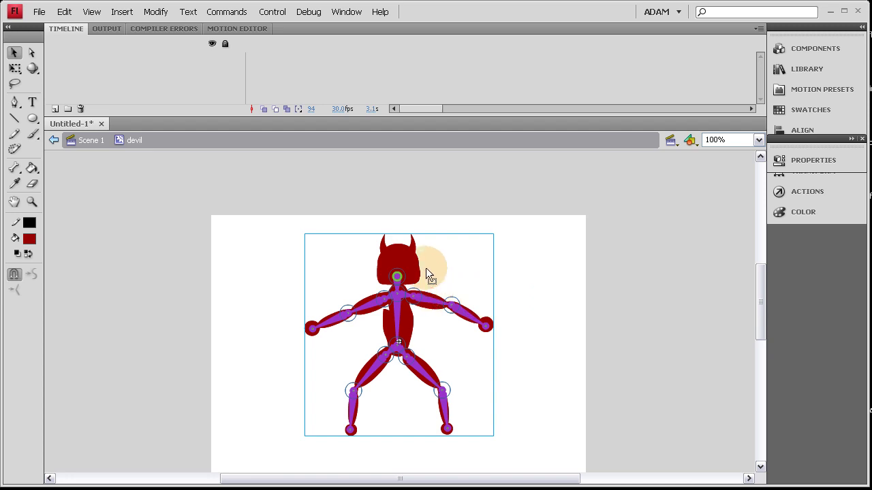
{"action": "key", "text": "shift+comma"}
{"action": "key", "text": "shift+period"}
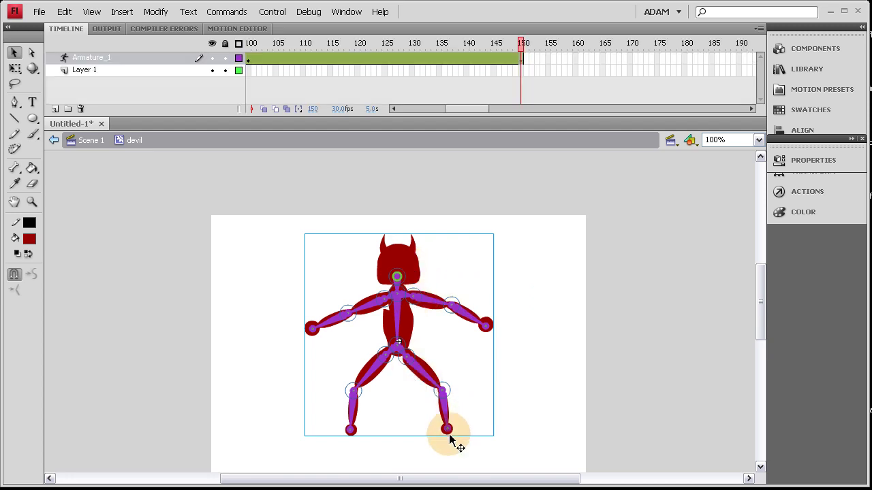
Pose the devil at frame 150 standing on nearly straight legs with both arms lowered diagonally beside the torso.
{"action": "left_click", "coordinate": [449, 434]}
{"action": "left_click_drag", "start_coordinate": [451, 438], "coordinate": [430, 473]}
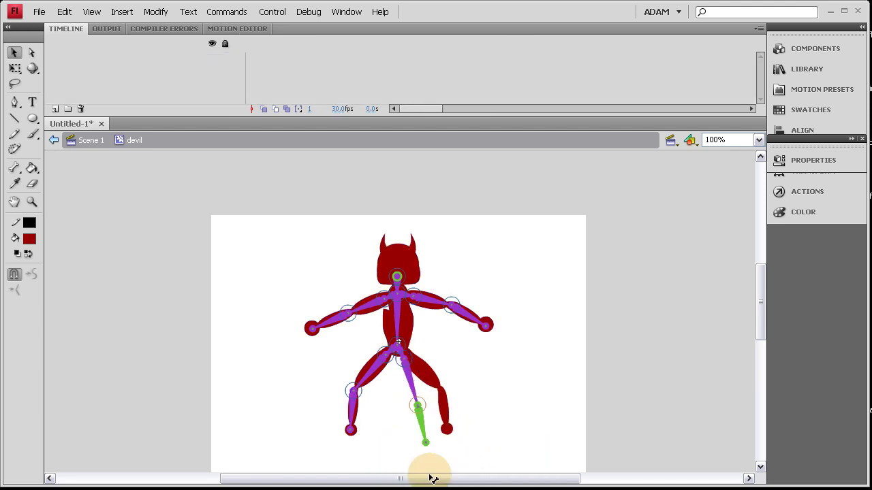
{"action": "left_click", "coordinate": [350, 433]}
{"action": "left_click_drag", "start_coordinate": [353, 437], "coordinate": [366, 456]}
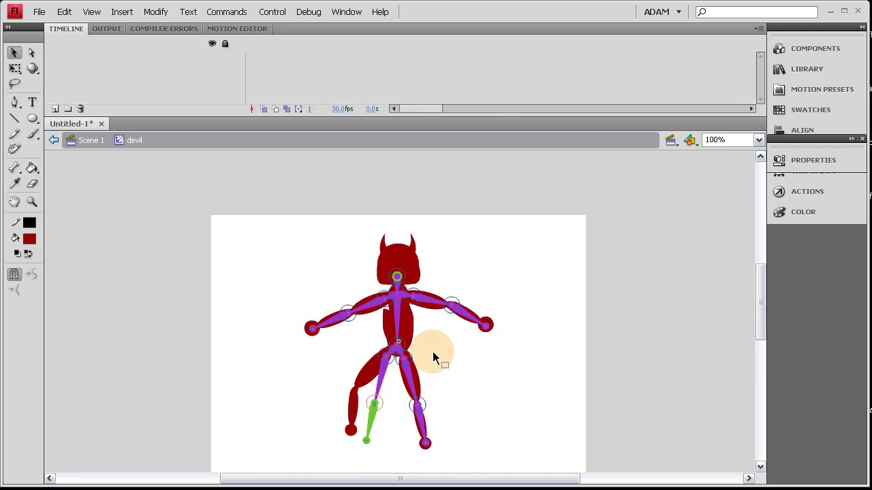
{"action": "mouse_move", "coordinate": [488, 329]}
{"action": "left_mouse_down"}
{"action": "mouse_move", "coordinate": [482, 385]}
{"action": "mouse_move", "coordinate": [458, 368]}
{"action": "mouse_move", "coordinate": [450, 344]}
{"action": "mouse_move", "coordinate": [434, 363]}
{"action": "mouse_move", "coordinate": [475, 335]}
{"action": "mouse_move", "coordinate": [453, 359]}
{"action": "left_mouse_up"}
{"action": "left_click_drag", "start_coordinate": [315, 333], "coordinate": [331, 360]}
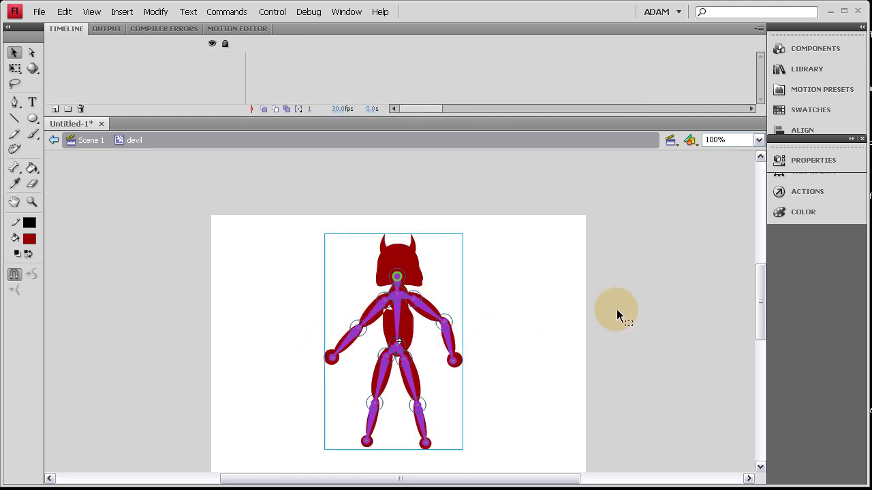
{"action": "left_click", "coordinate": [517, 313]}
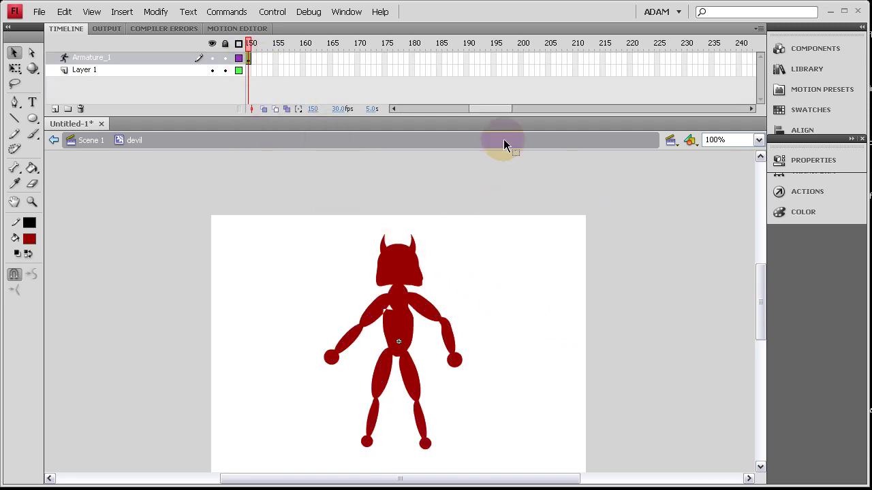
Add a new layer and move it above the armature layer.
{"action": "left_click_drag", "start_coordinate": [496, 109], "coordinate": [475, 110]}
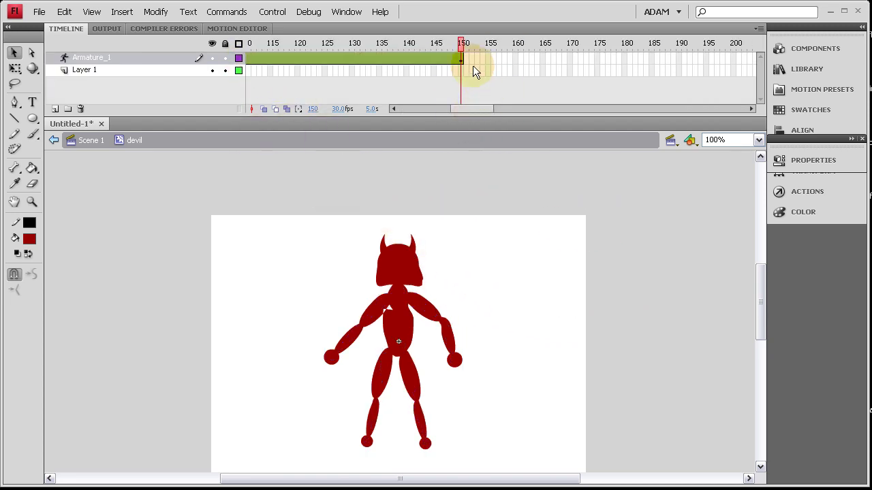
{"action": "left_click", "coordinate": [94, 72]}
{"action": "left_click", "coordinate": [55, 109]}
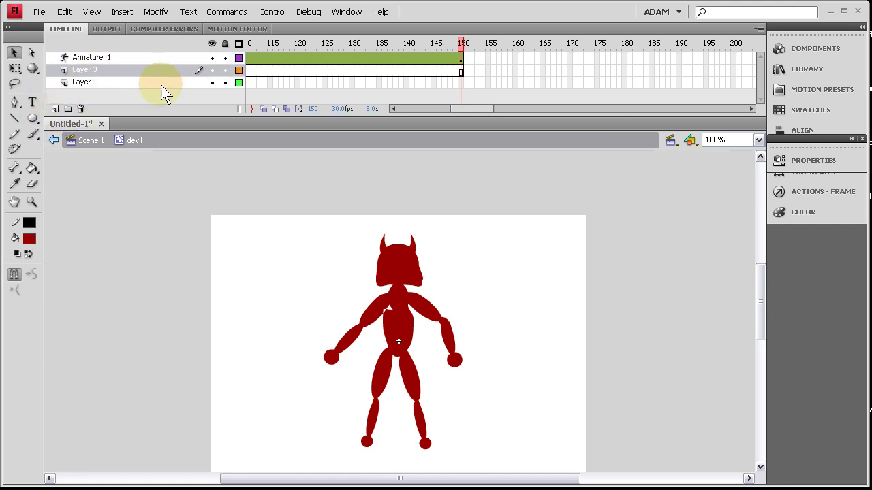
{"action": "left_click_drag", "start_coordinate": [130, 61], "coordinate": [137, 45]}
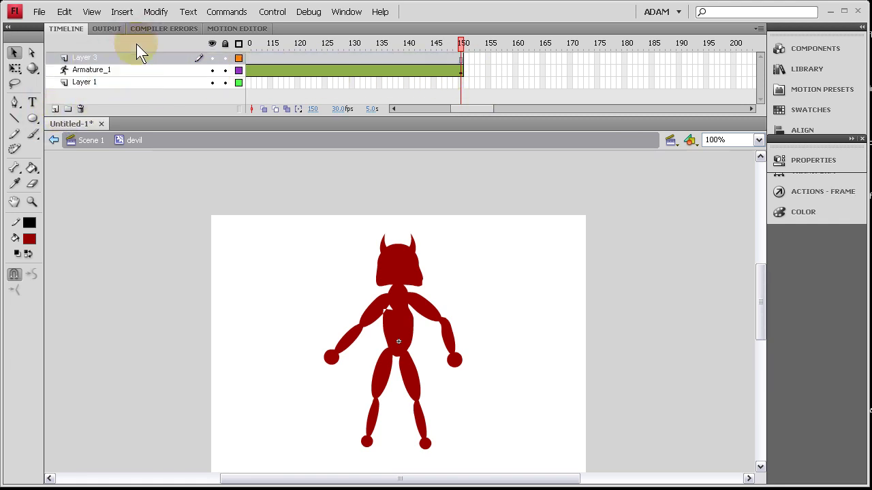
Add a keyframe at frame 150 of the new top layer and give it the frame script stop();.
{"action": "left_click", "coordinate": [460, 59]}
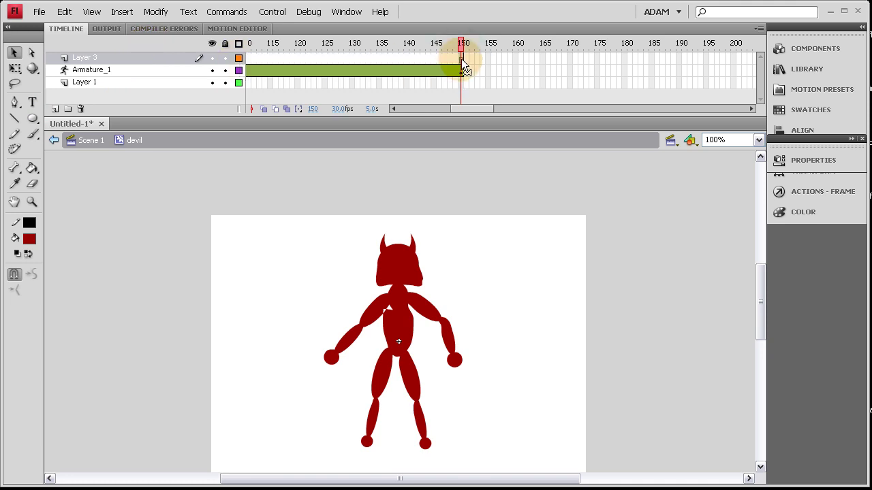
{"action": "key", "text": "F9"}
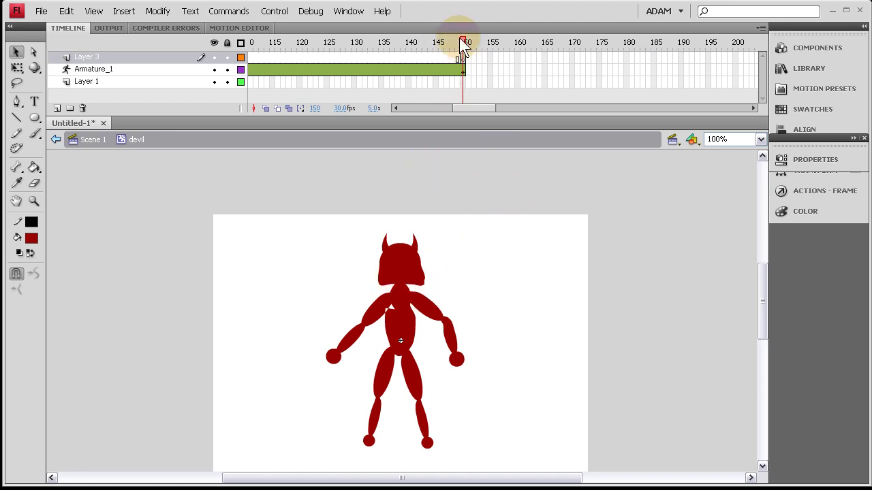
{"action": "mouse_move", "coordinate": [463, 42]}
{"action": "left_mouse_down"}
{"action": "mouse_move", "coordinate": [296, 41]}
{"action": "mouse_move", "coordinate": [463, 48]}
{"action": "left_mouse_up"}
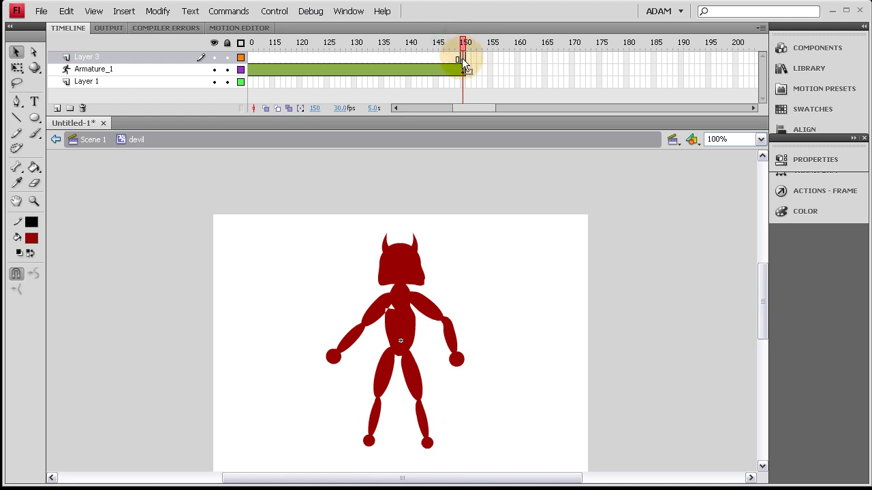
{"action": "key", "text": "F9"}
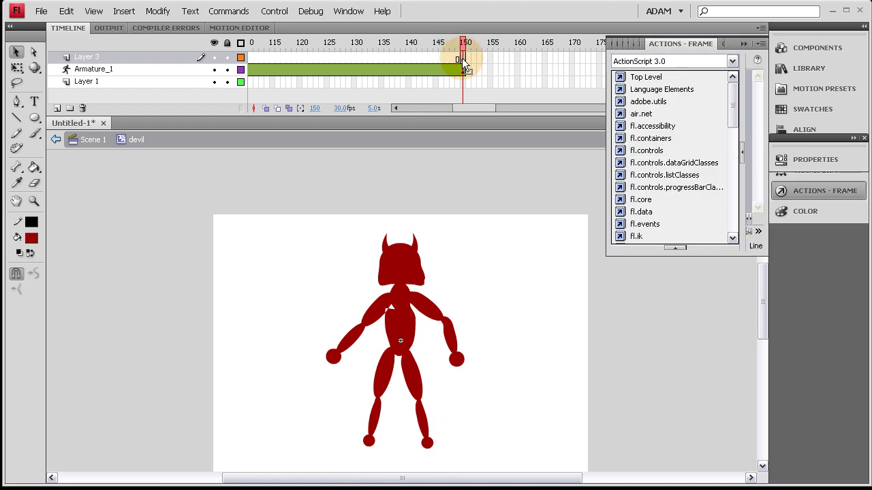
{"action": "left_click_drag", "start_coordinate": [605, 110], "coordinate": [219, 109]}
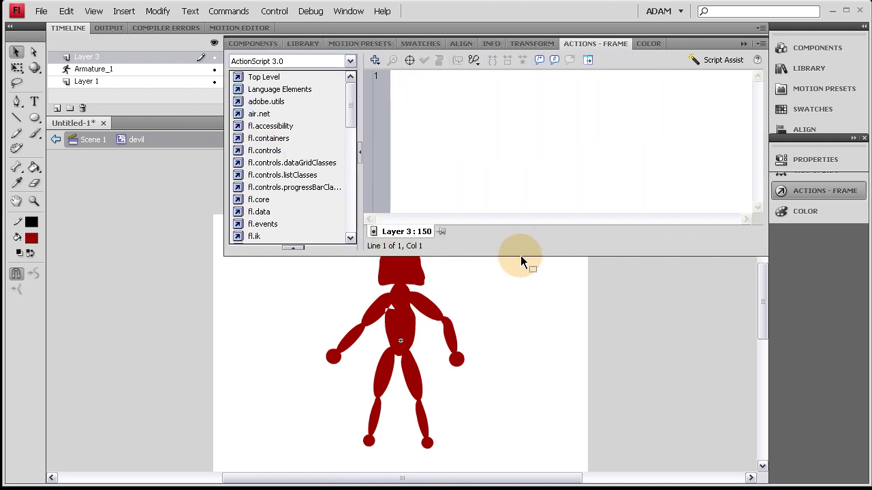
{"action": "left_click_drag", "start_coordinate": [520, 256], "coordinate": [525, 409]}
{"action": "left_click", "coordinate": [479, 151]}
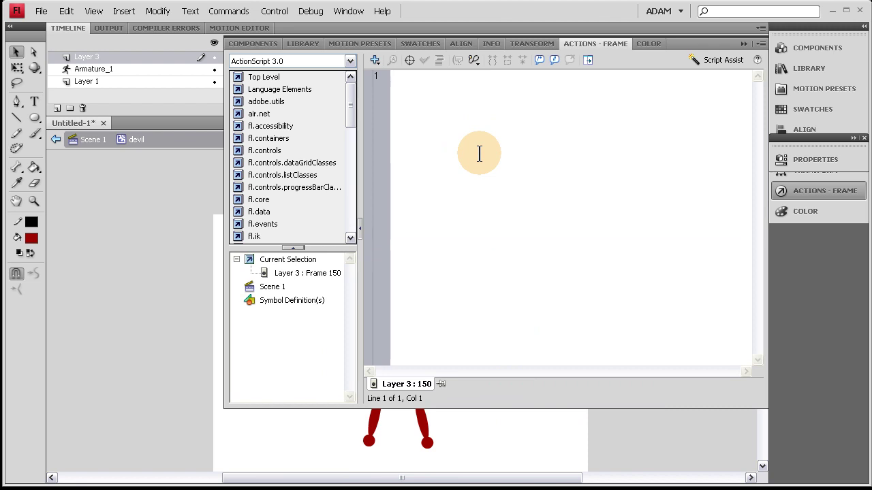
{"action": "type", "text": "stop();"}
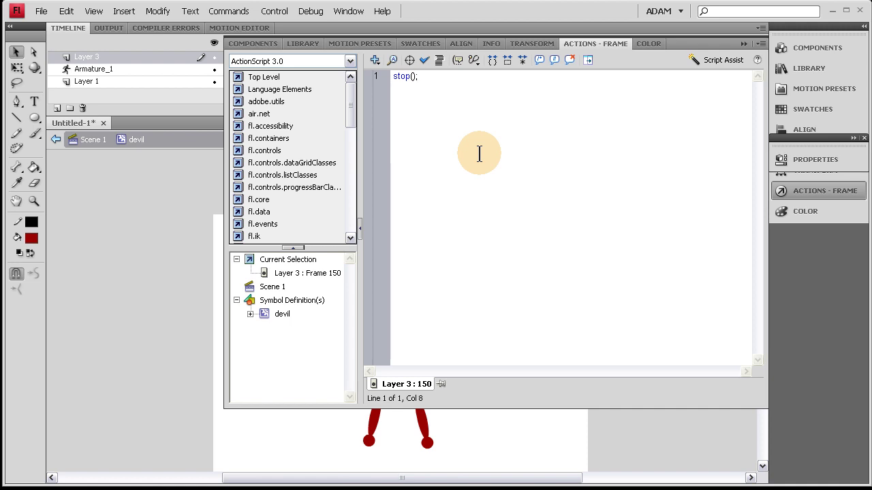
{"action": "key", "text": "F9"}
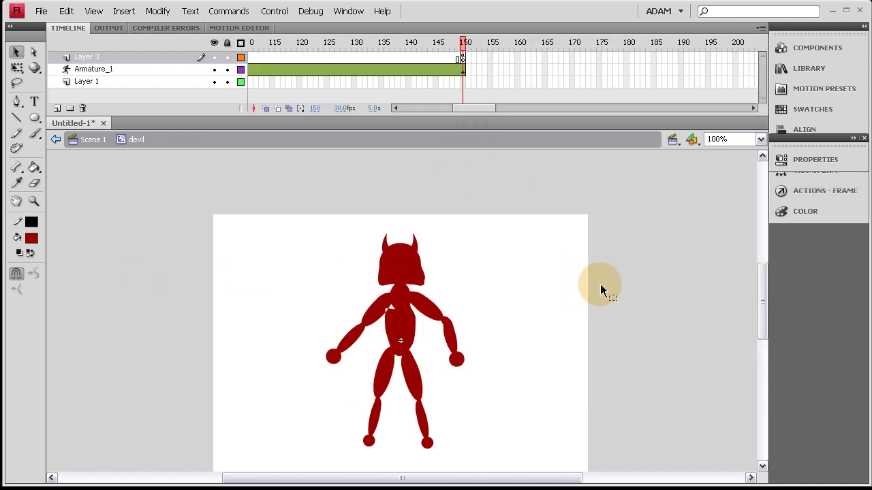
Test the movie to watch the devil's animation play through, and close the preview.
{"action": "key", "text": "ctrl+Return"}
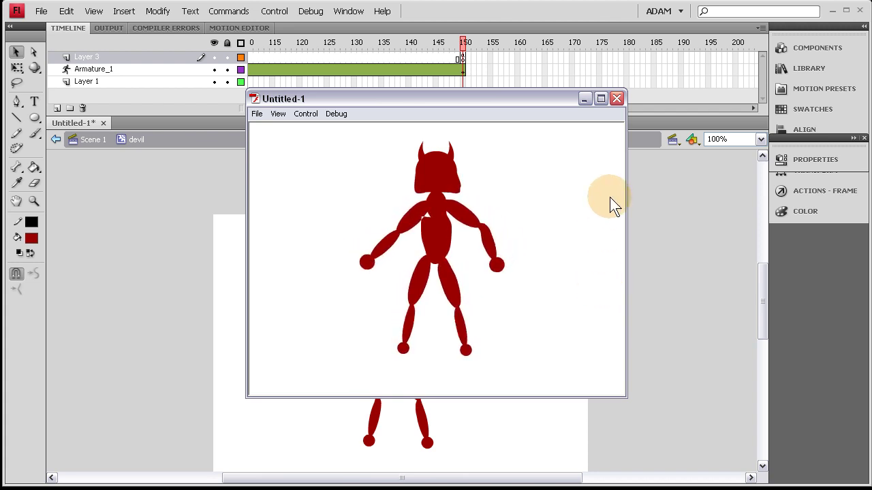
{"action": "left_click", "coordinate": [617, 99]}
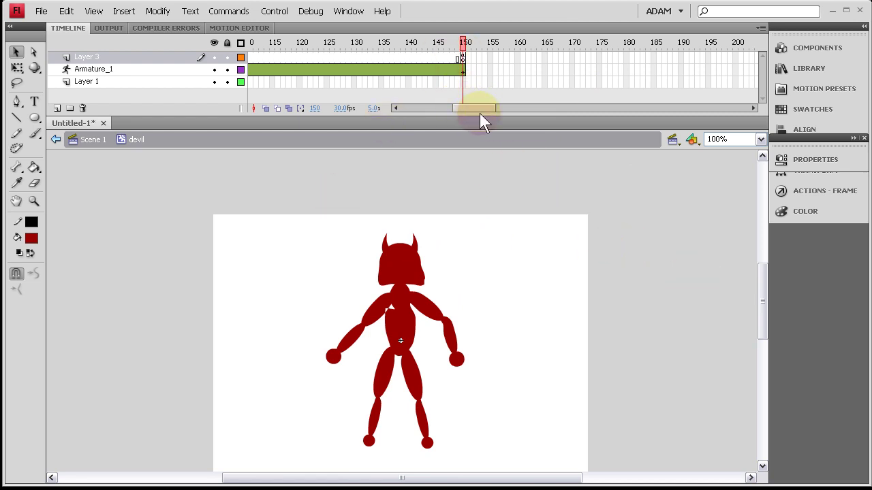
Check the devil's armature pose at frame 50, and return from the symbol to the main scene.
{"action": "left_click_drag", "start_coordinate": [479, 108], "coordinate": [432, 106]}
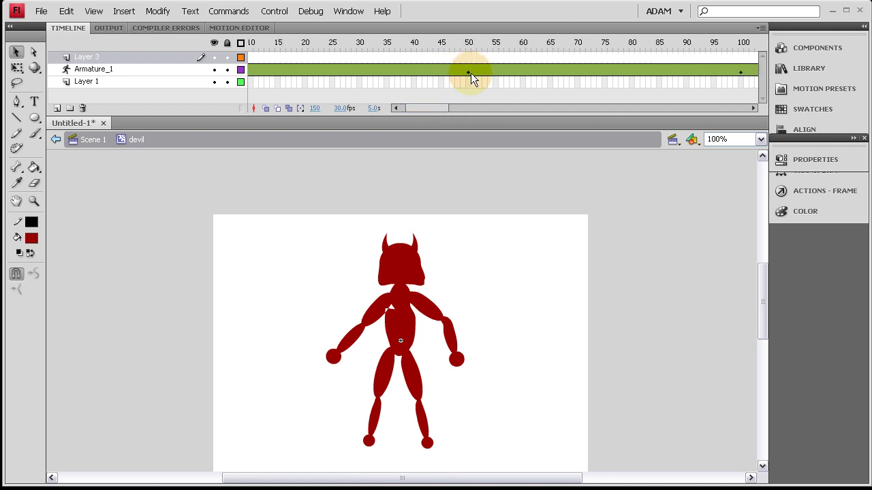
{"action": "left_click", "coordinate": [467, 71]}
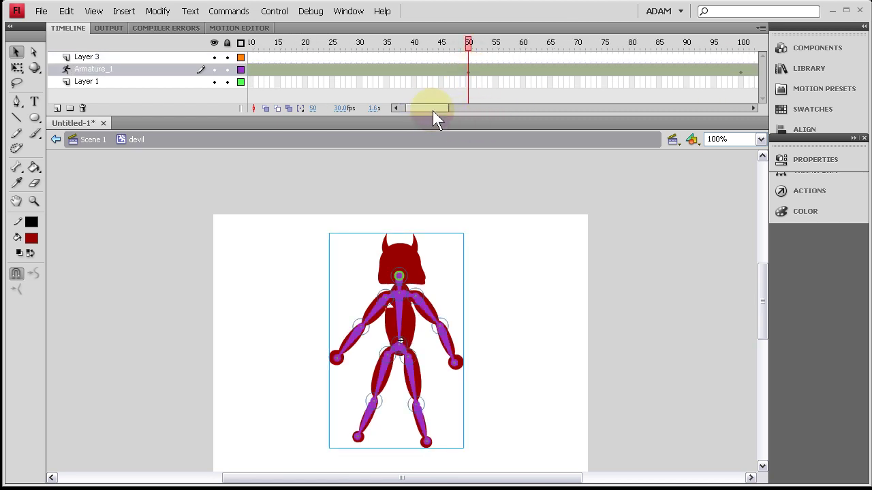
{"action": "left_click", "coordinate": [520, 180]}
{"action": "left_click_drag", "start_coordinate": [440, 105], "coordinate": [414, 106]}
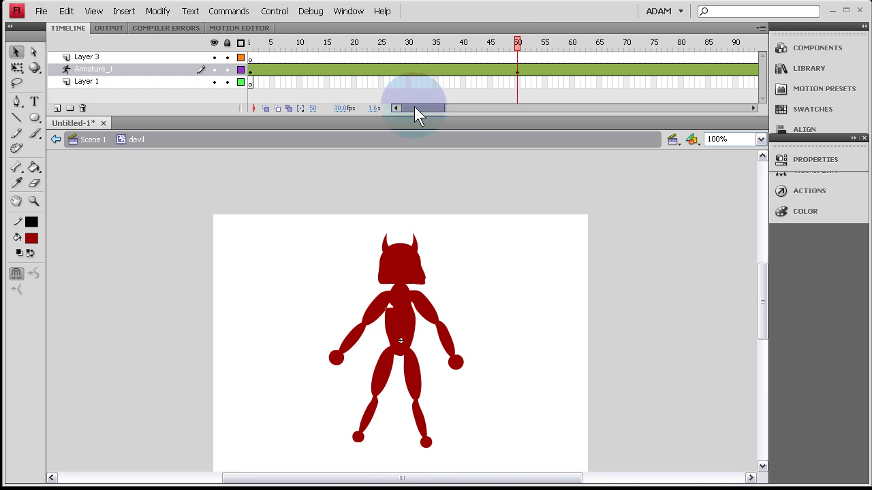
{"action": "double_click", "coordinate": [140, 285]}
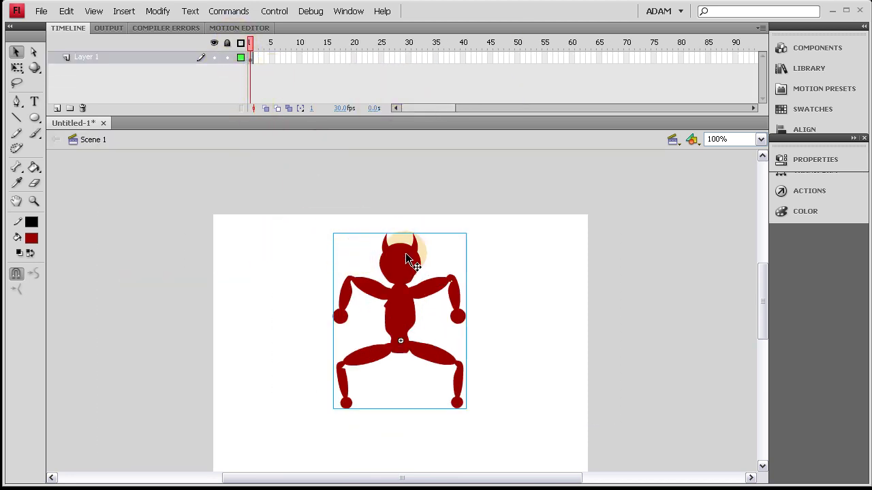
Scale the devil down proportionally to about a quarter of its size and place it near the stage's lower-left corner.
{"action": "scroll", "coordinate": [406, 276], "scroll_direction": "down", "scroll_amount": 4}
{"action": "scroll", "coordinate": [409, 249], "scroll_direction": "up", "scroll_amount": 2}
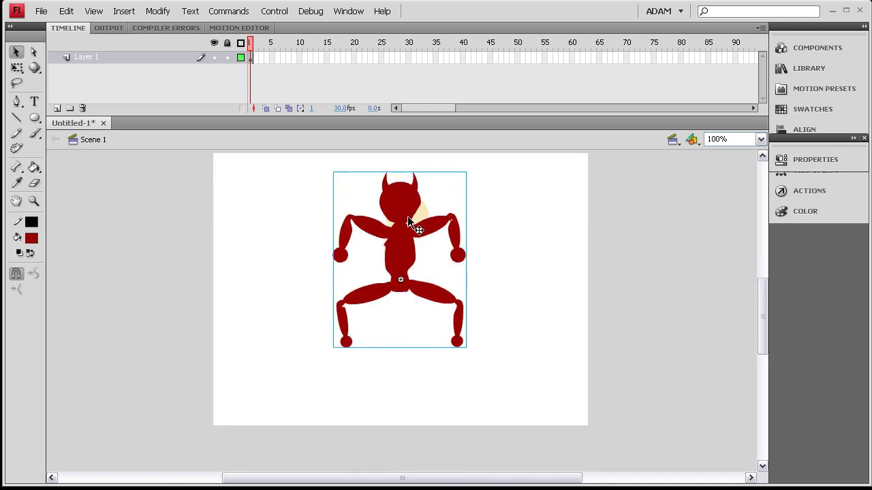
{"action": "left_click_drag", "start_coordinate": [407, 216], "coordinate": [295, 281]}
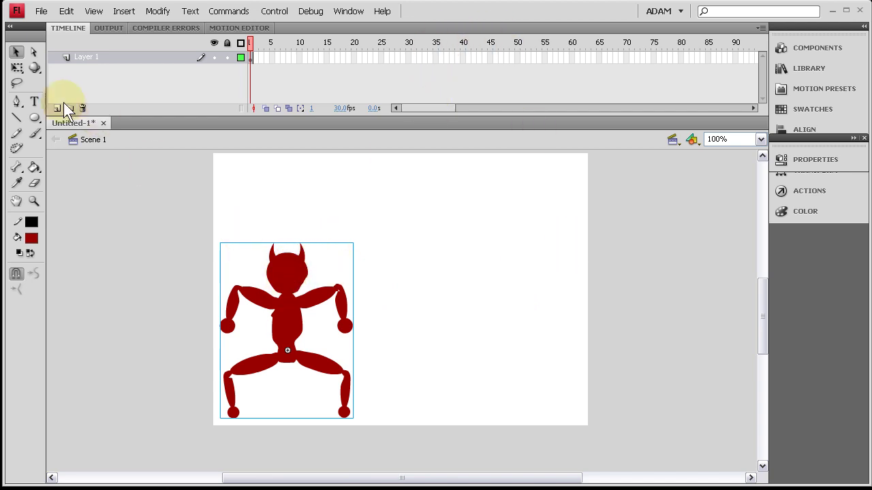
{"action": "left_click", "coordinate": [17, 67]}
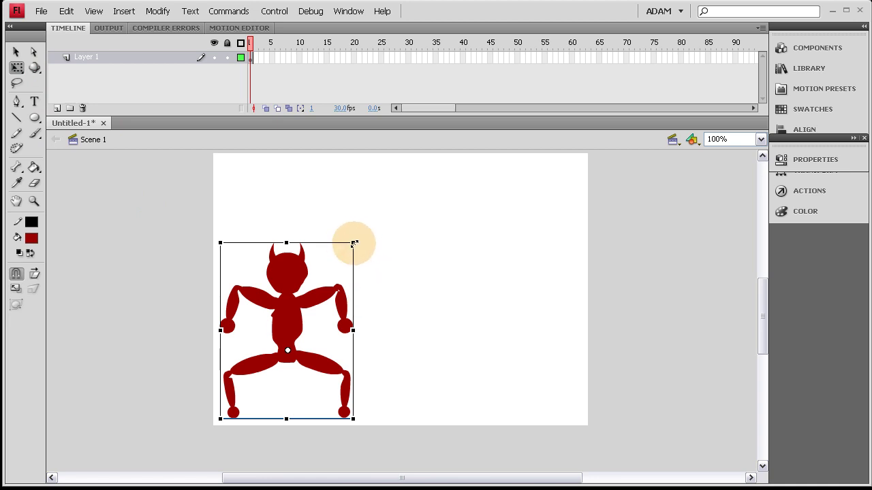
{"action": "left_click_drag", "start_coordinate": [352, 243], "coordinate": [306, 288]}
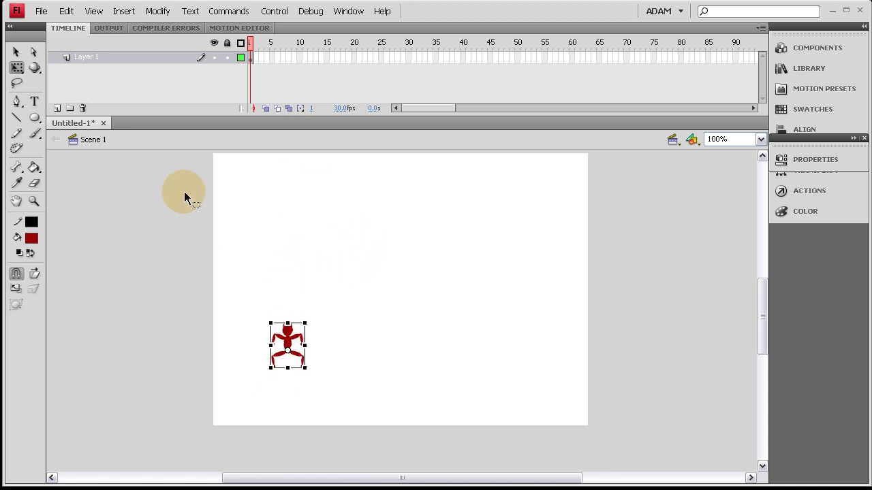
{"action": "left_click", "coordinate": [226, 244]}
{"action": "left_click_drag", "start_coordinate": [290, 341], "coordinate": [259, 351]}
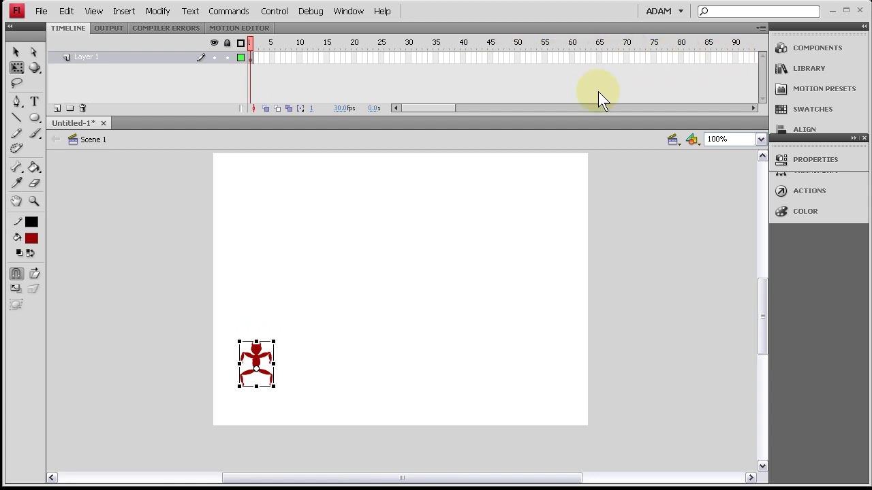
Check inside the devil symbol at which frame its armature animation ends, and return to the main scene.
{"action": "left_click_drag", "start_coordinate": [435, 106], "coordinate": [494, 105]}
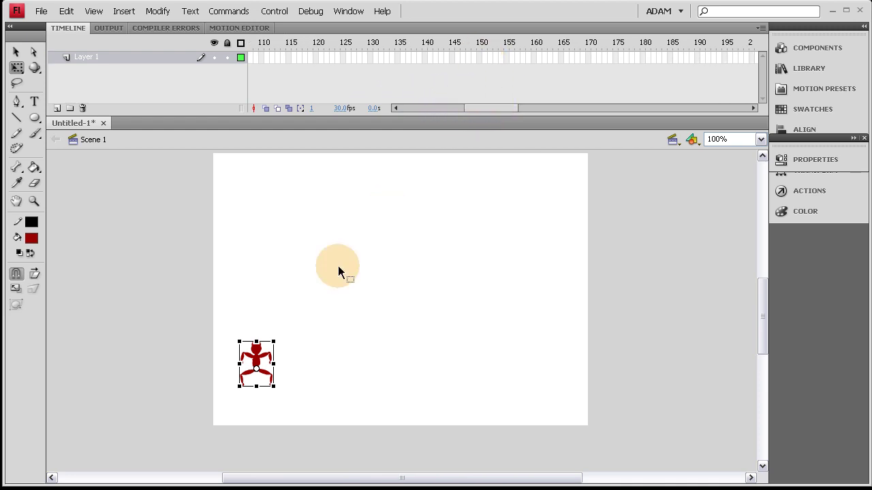
{"action": "double_click", "coordinate": [255, 355]}
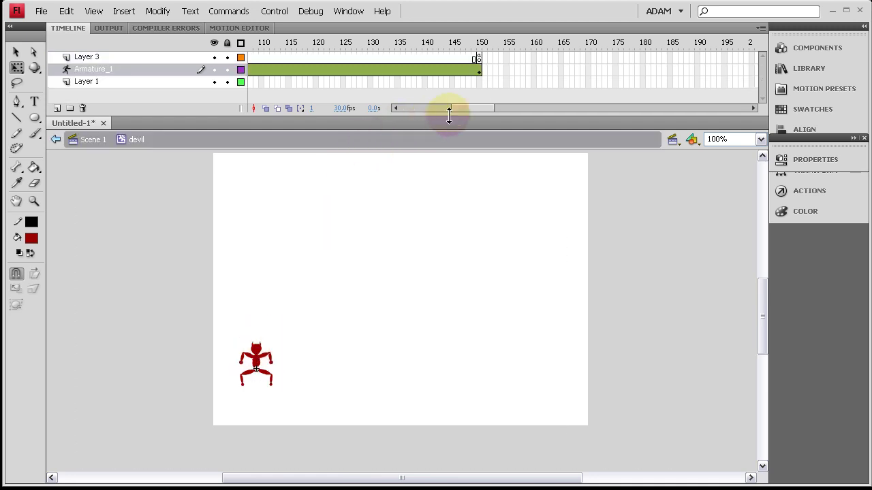
{"action": "double_click", "coordinate": [159, 295]}
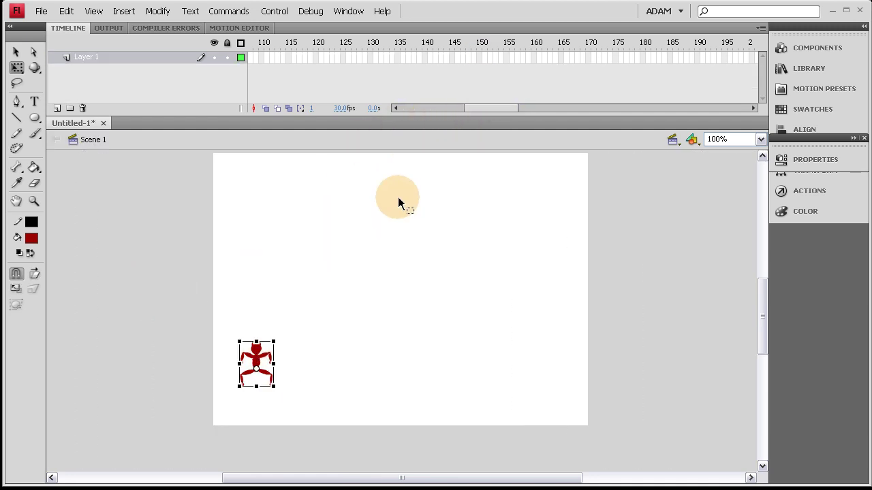
Insert a keyframe at frame 150 of Layer 1 and create a classic tween across the preceding frames.
{"action": "left_click", "coordinate": [479, 57]}
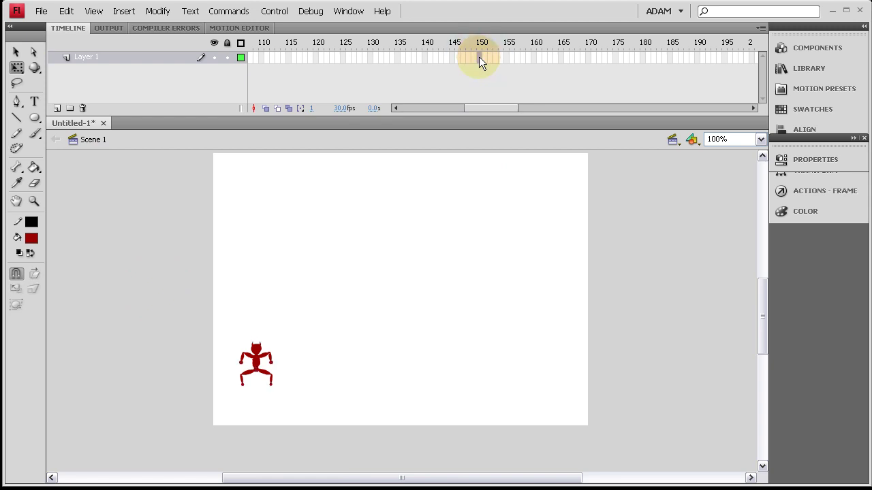
{"action": "key", "text": "F5"}
{"action": "right_click", "coordinate": [423, 60]}
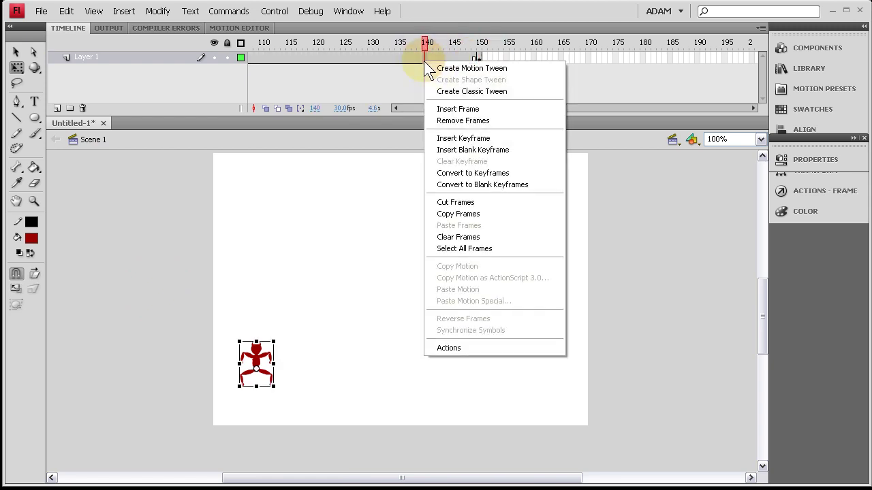
{"action": "right_click", "coordinate": [380, 60]}
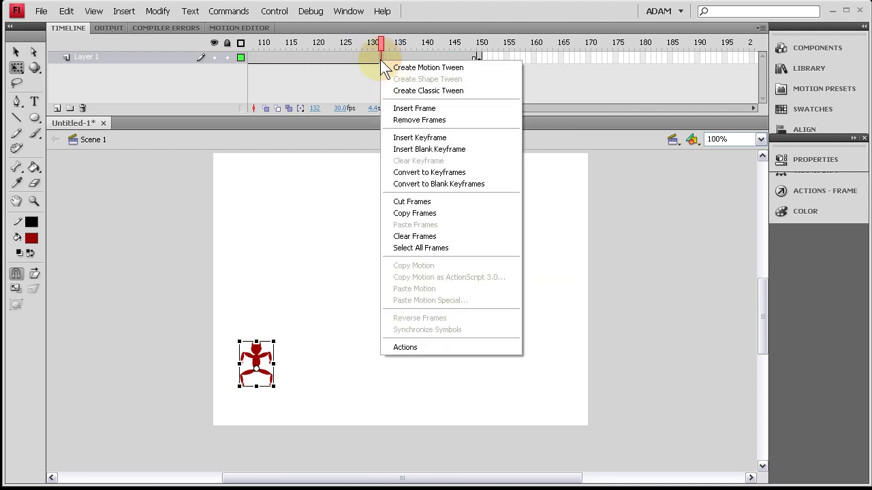
{"action": "left_click", "coordinate": [404, 89]}
{"action": "left_click", "coordinate": [531, 204]}
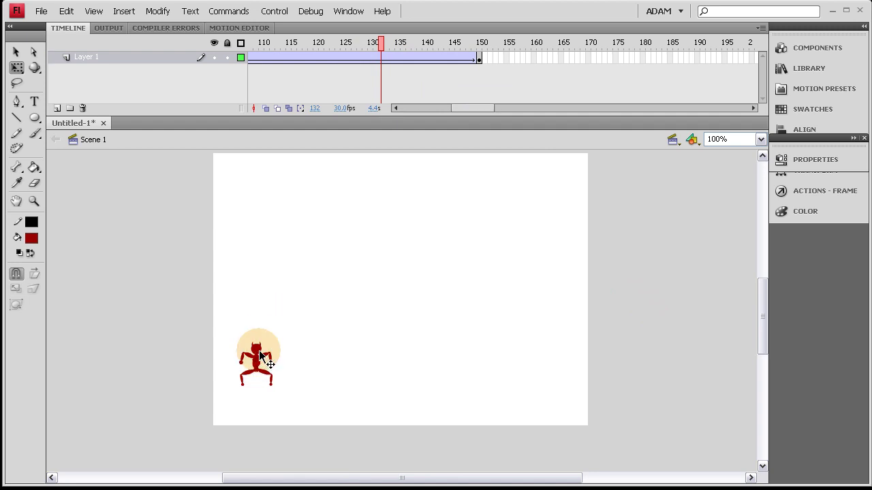
At frame 150, move the devil to the stage's right side and enlarge it proportionally to about three times its size.
{"action": "left_click", "coordinate": [480, 57]}
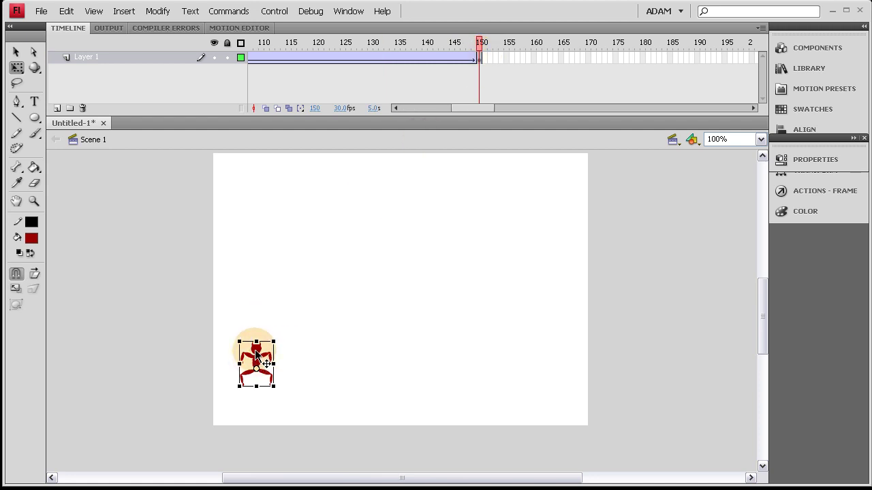
{"action": "left_click_drag", "start_coordinate": [256, 353], "coordinate": [603, 282]}
{"action": "left_click_drag", "start_coordinate": [503, 300], "coordinate": [519, 271]}
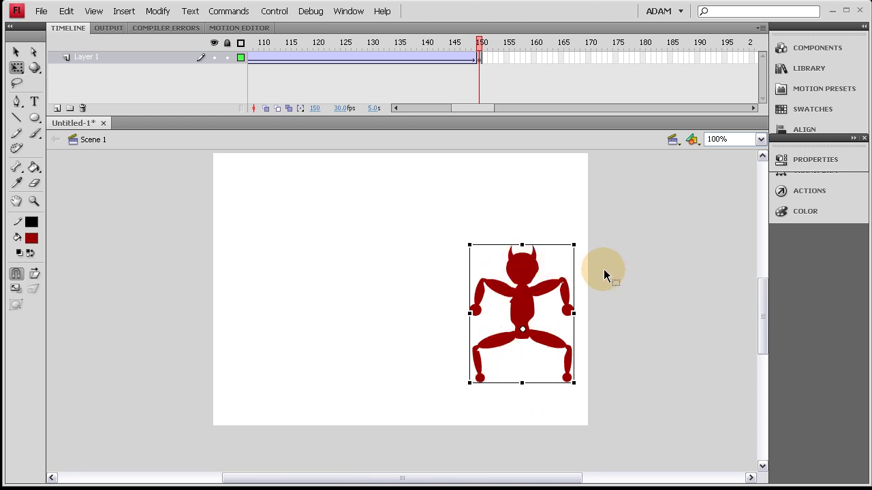
Test the movie to watch the devil move and grow across the stage, and close the preview.
{"action": "key", "text": "ctrl+Return"}
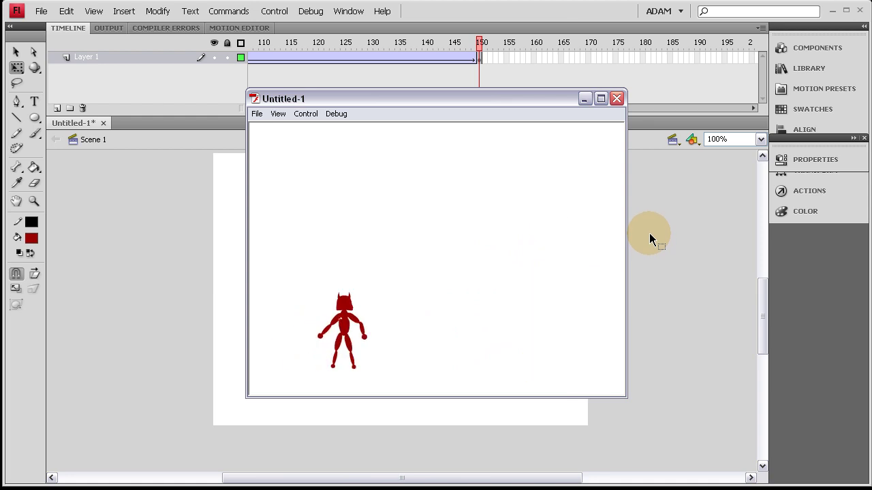
{"action": "left_click", "coordinate": [618, 99]}
Add a new layer above Layer 1 with a keyframe at frame 150 that carries the frame script stop();.
{"action": "left_click", "coordinate": [480, 58]}
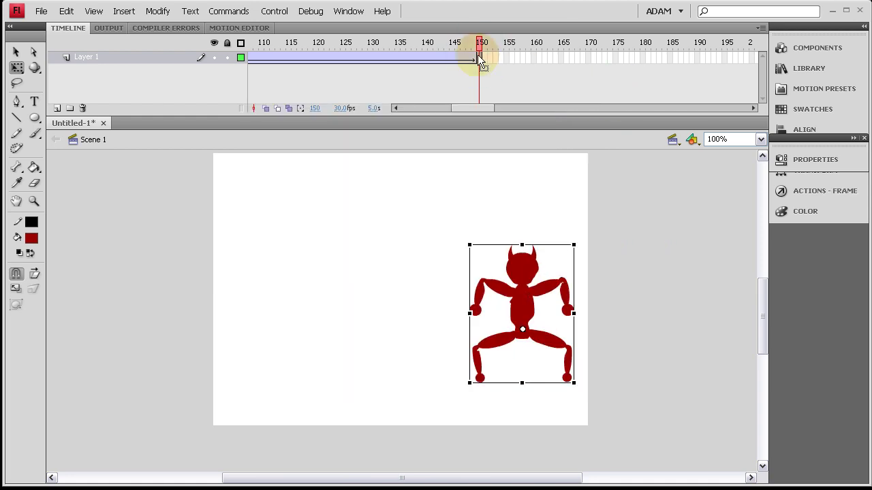
{"action": "left_click", "coordinate": [57, 108]}
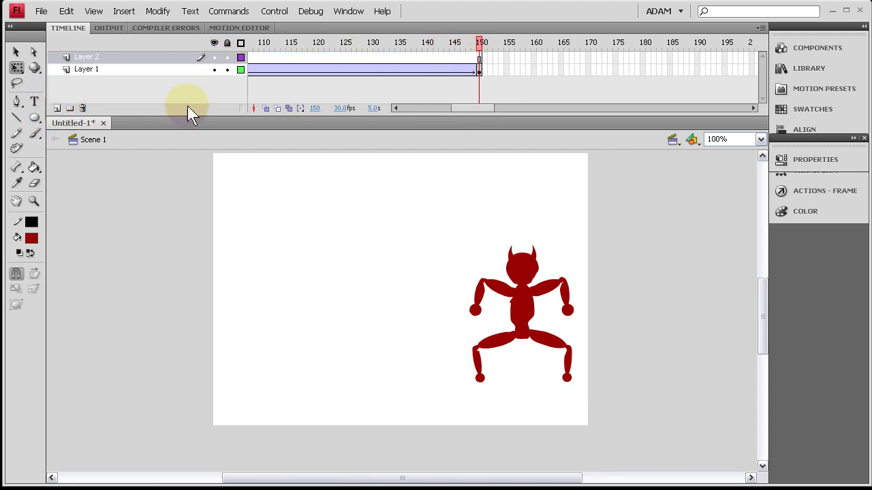
{"action": "left_click", "coordinate": [479, 58]}
{"action": "key", "text": "F9"}
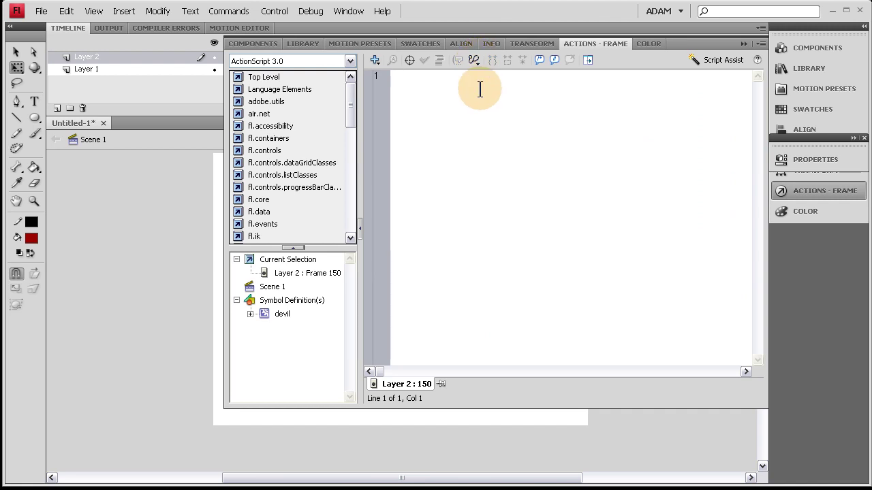
{"action": "type", "text": "stop();"}
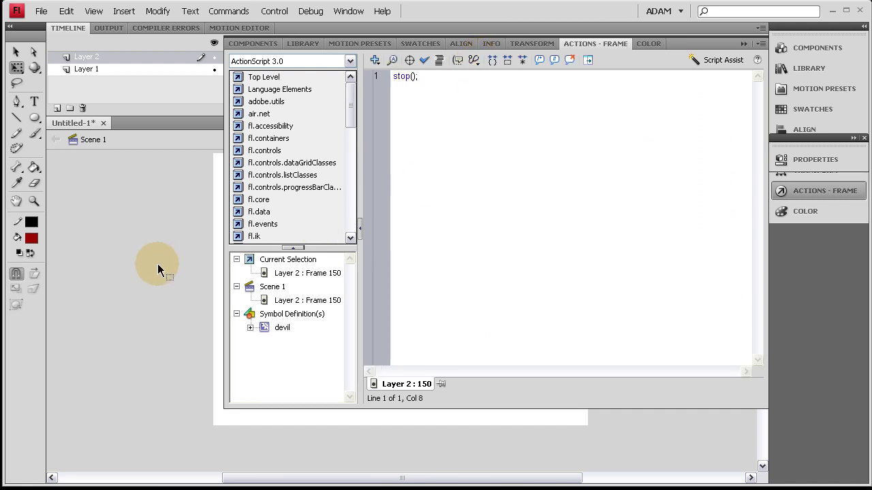
{"action": "key", "text": "F9"}
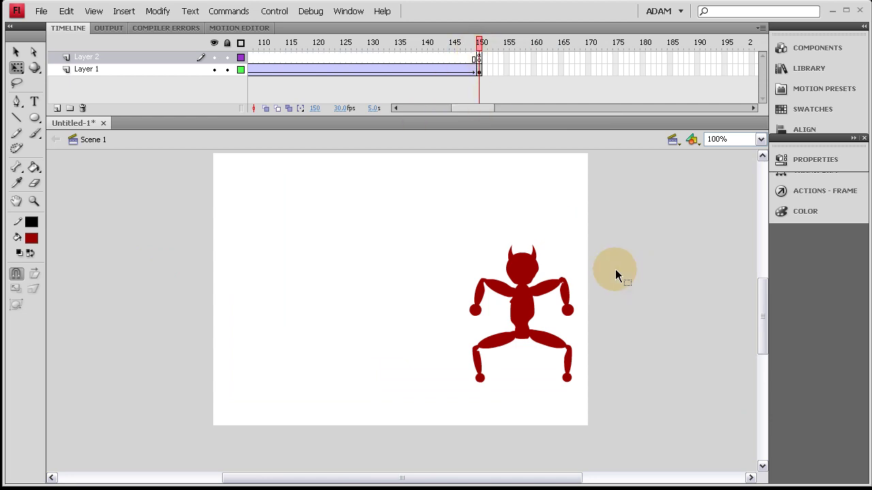
Preview the movie in Internet Explorer with its blocked content allowed, reload it to replay the animation, and close the browser.
{"action": "key", "text": "ctrl+Return"}
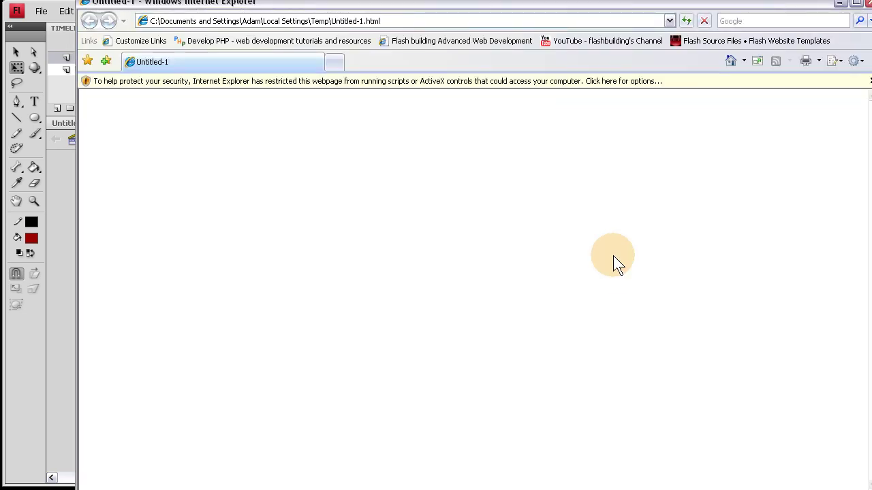
{"action": "left_click", "coordinate": [553, 82]}
{"action": "left_click", "coordinate": [592, 92]}
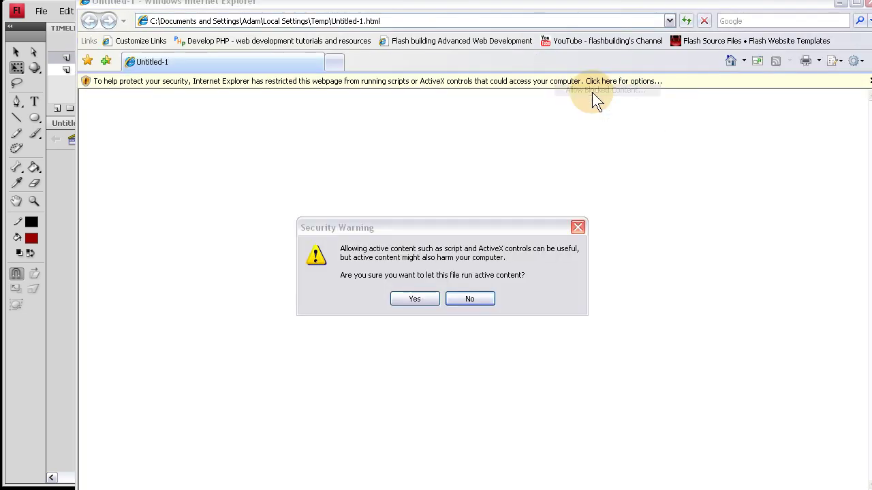
{"action": "left_click", "coordinate": [426, 298]}
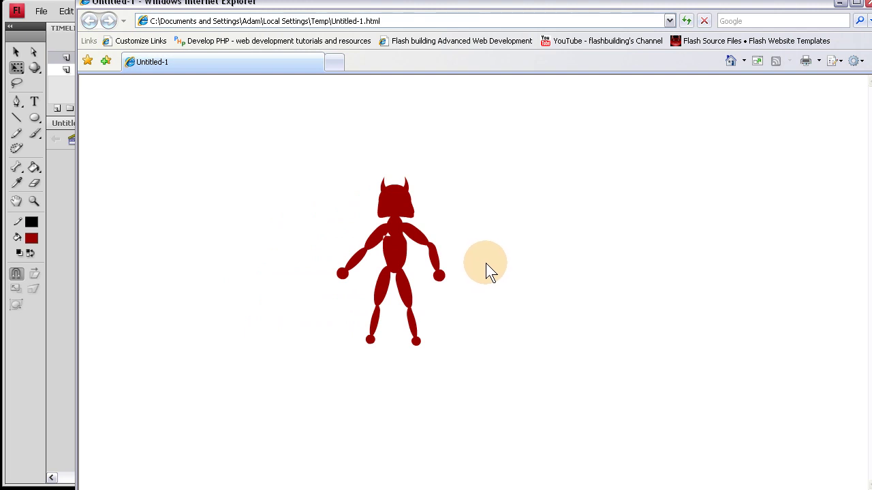
{"action": "left_click", "coordinate": [686, 20]}
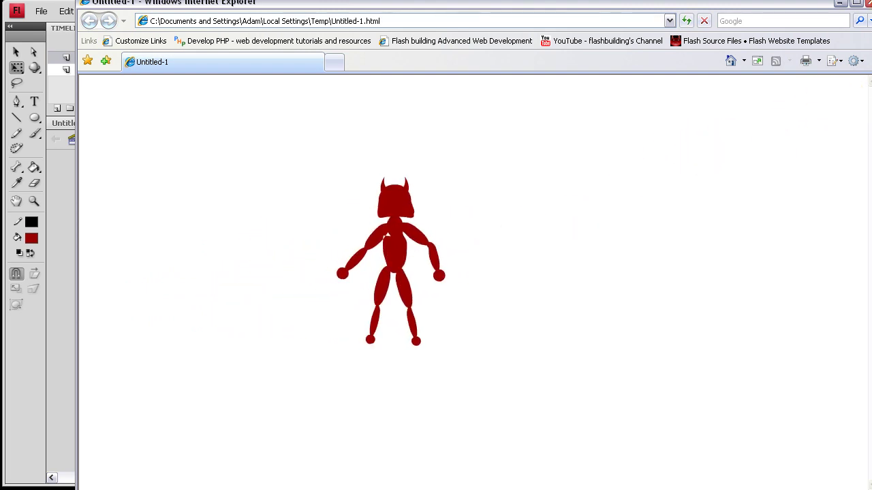
{"action": "left_click", "coordinate": [868, 4]}
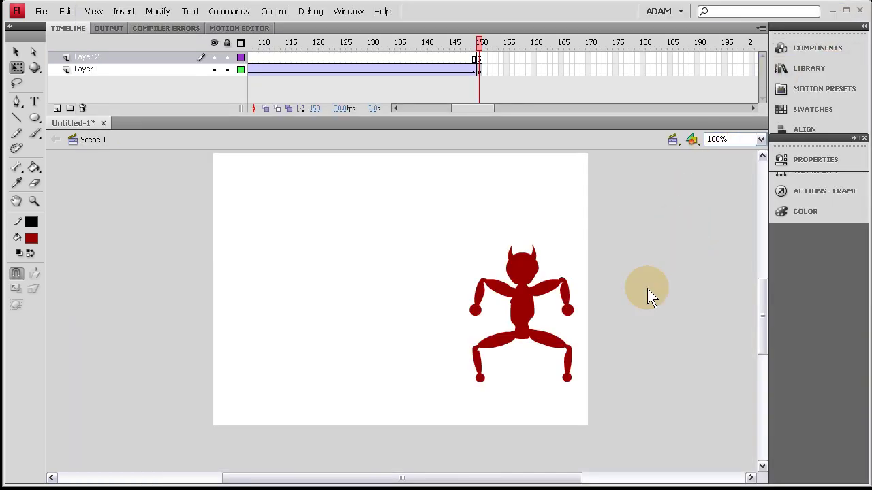